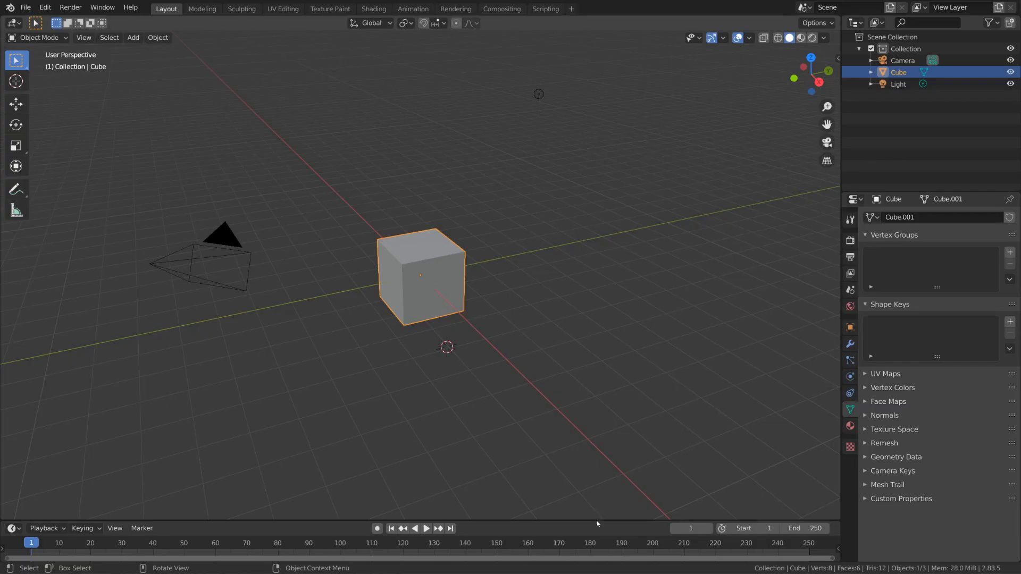
# Step: Enlarge the timeline area beneath the 3D viewport and keep the playhead at frame 1
pyautogui.moveTo(597, 522); pyautogui.dragTo(611, 476)
pyautogui.moveTo(41, 517)
pyautogui.mouseDown()
pyautogui.moveTo(190, 516)
pyautogui.moveTo(31, 517)
pyautogui.mouseUp()
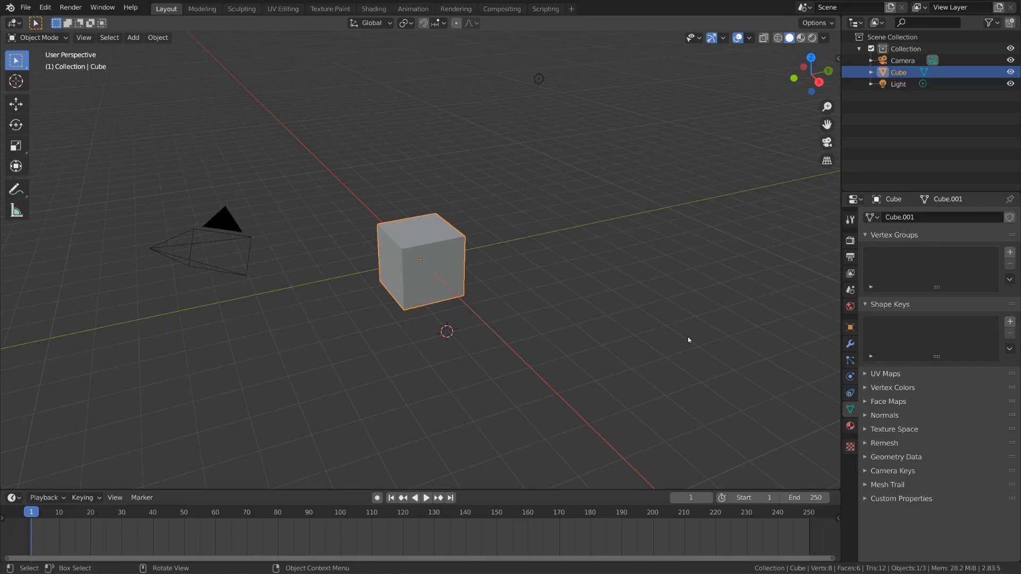
# Step: Play and stop the scene's timeline, and return the playhead to frame 1
pyautogui.press('space')
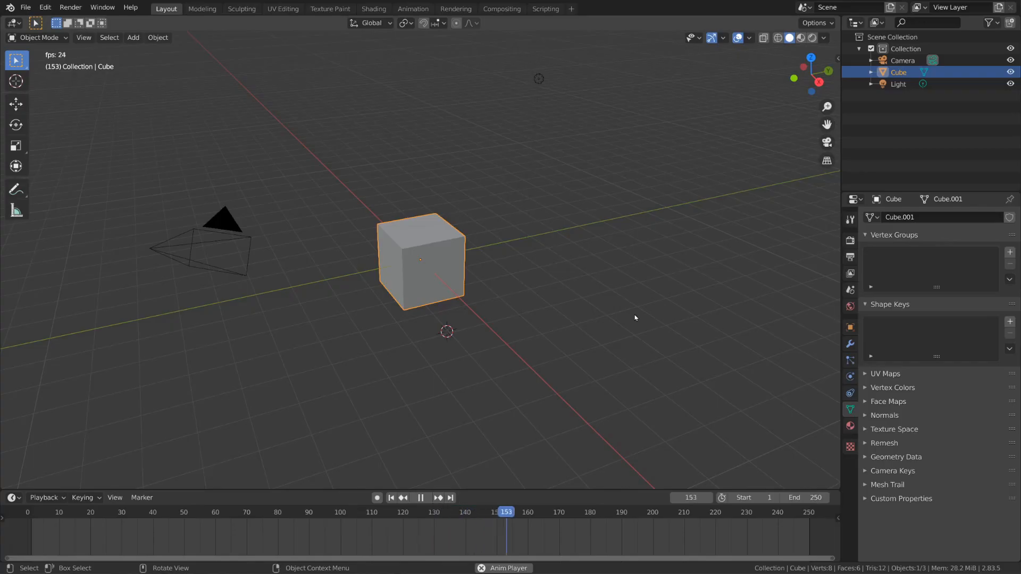
pyautogui.press('space')
pyautogui.click(427, 498)
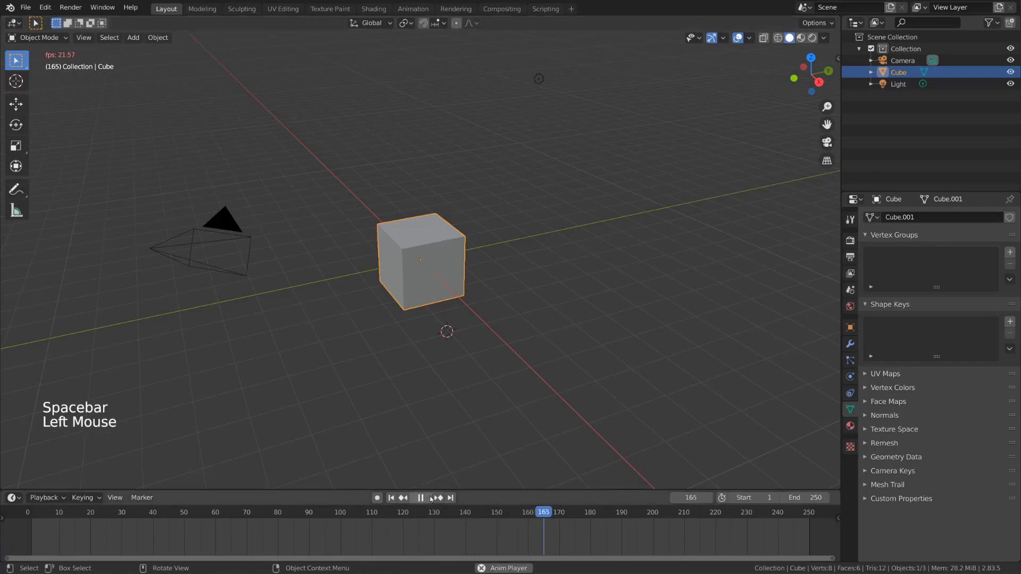
pyautogui.click(427, 497)
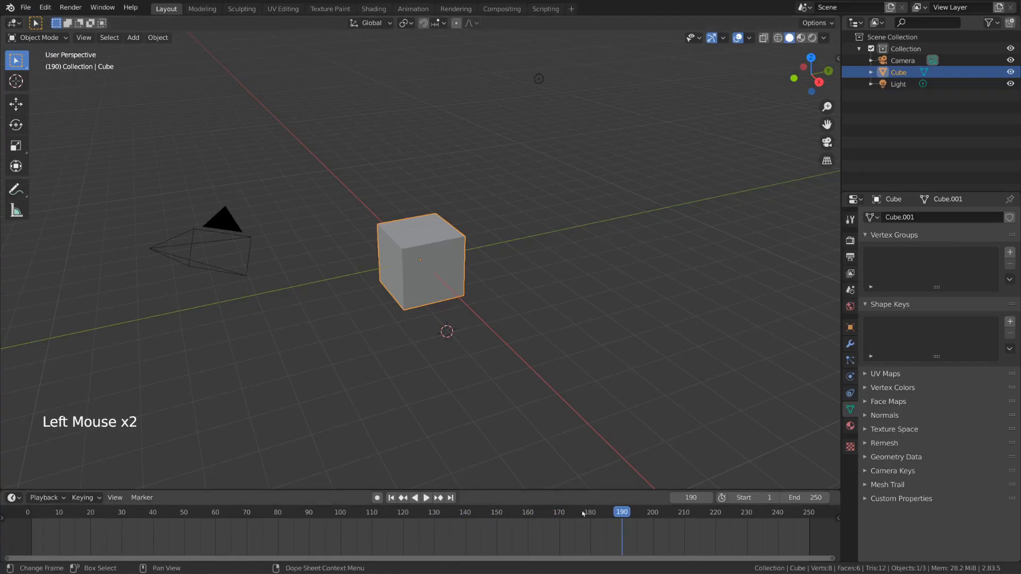
pyautogui.moveTo(513, 514); pyautogui.dragTo(31, 516)
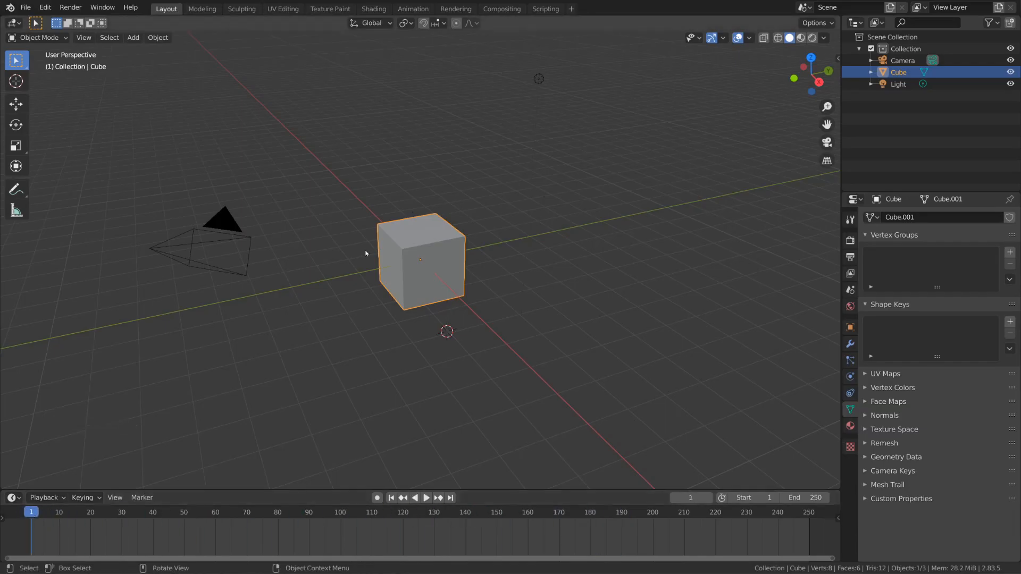
# Step: Delete the default cube and add a UV sphere to the scene
pyautogui.moveTo(416, 320); pyautogui.dragTo(461, 298, button='middle')
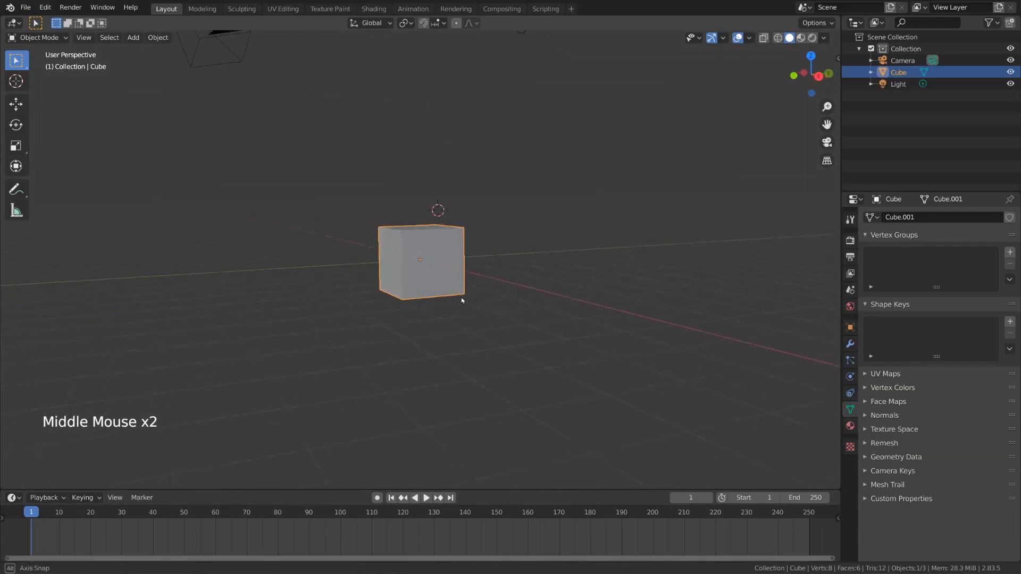
pyautogui.moveTo(479, 148); pyautogui.dragTo(480, 165, button='middle')
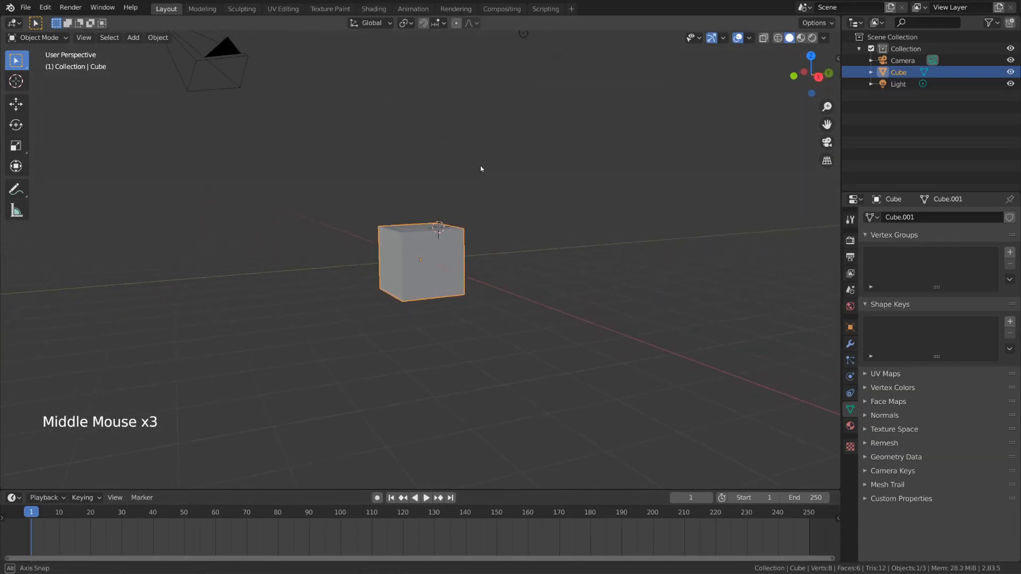
pyautogui.press('x')
pyautogui.click(605, 226)
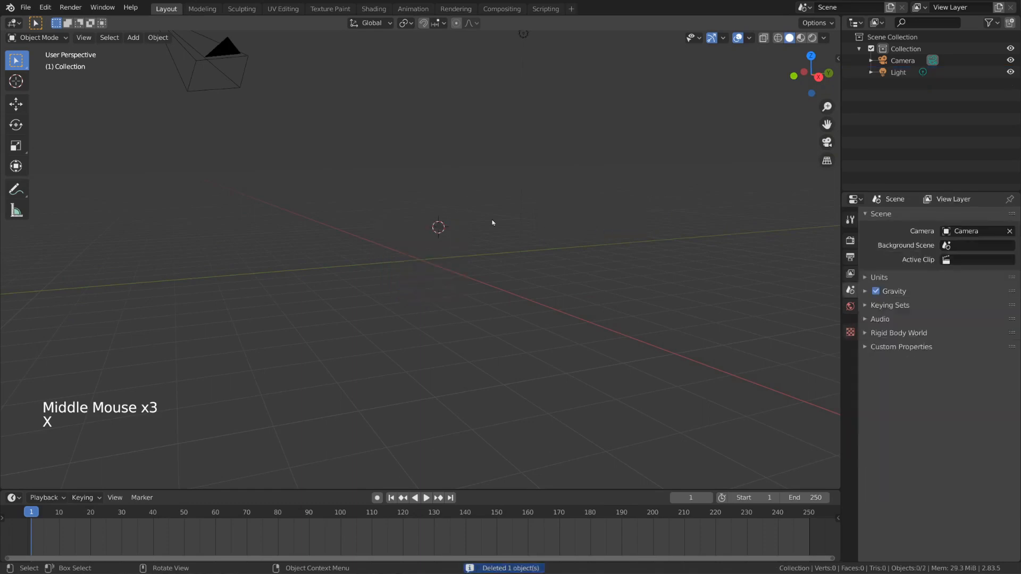
pyautogui.click(134, 37)
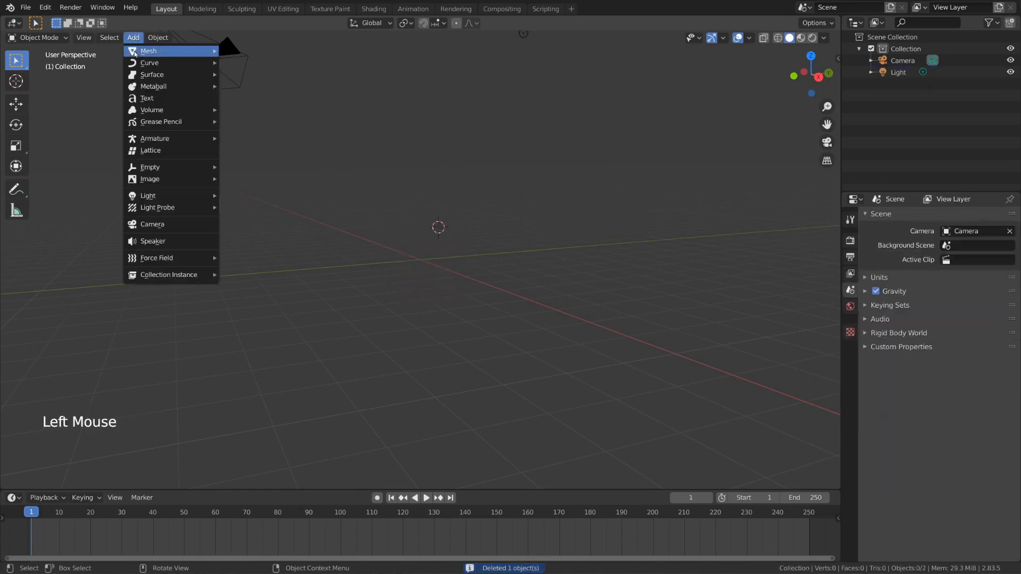
pyautogui.moveTo(164, 52)
pyautogui.click(267, 92)
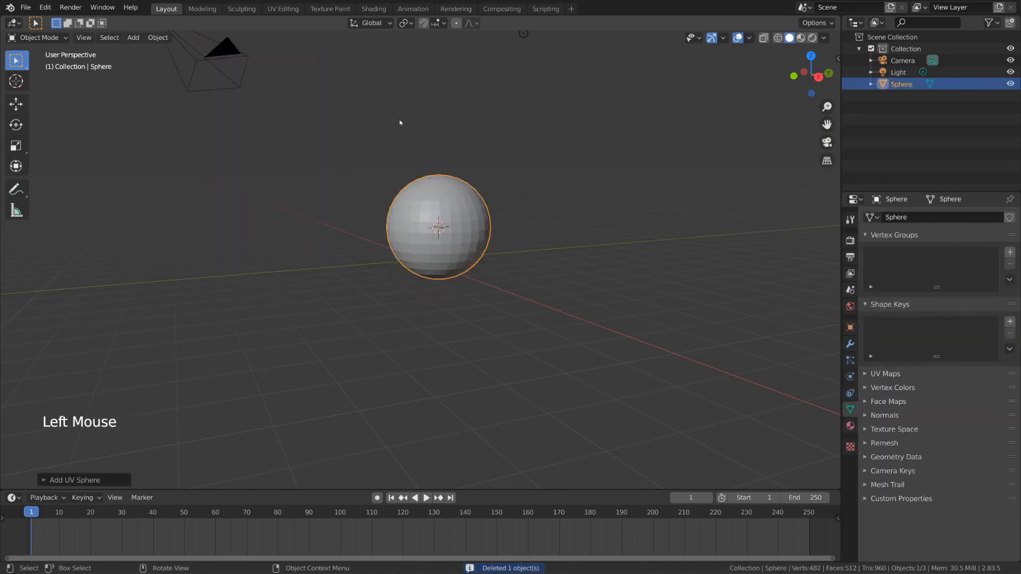
# Step: Clear the sphere's location to place it at the world origin and shade it smooth
pyautogui.hotkey('alt', 'g')
pyautogui.moveTo(531, 233); pyautogui.dragTo(537, 255, button='middle')
pyautogui.rightClick(435, 255)
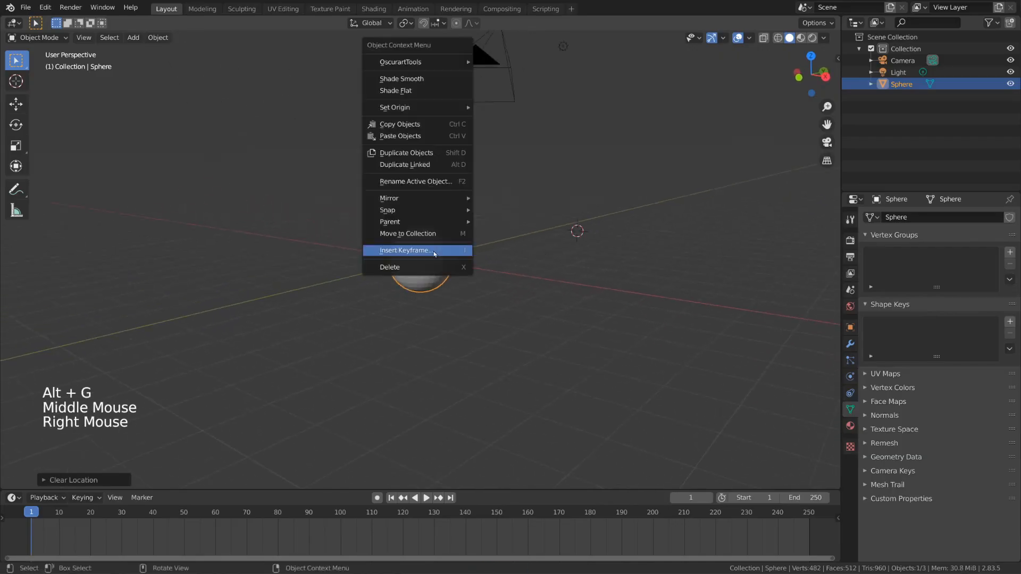
pyautogui.click(431, 80)
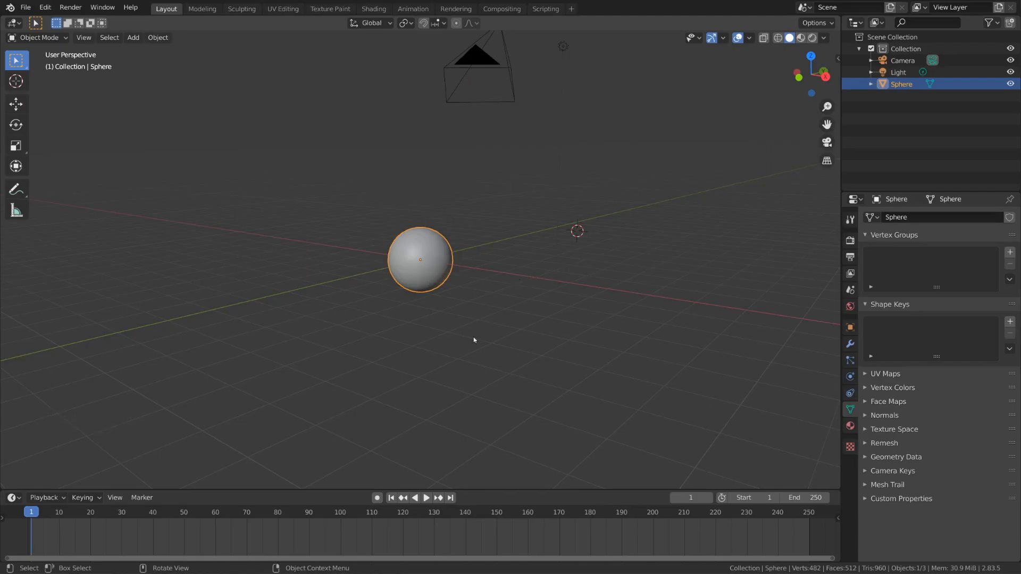
# Step: Turn on Auto Keying for automatic keyframe insertion
pyautogui.click(381, 500)
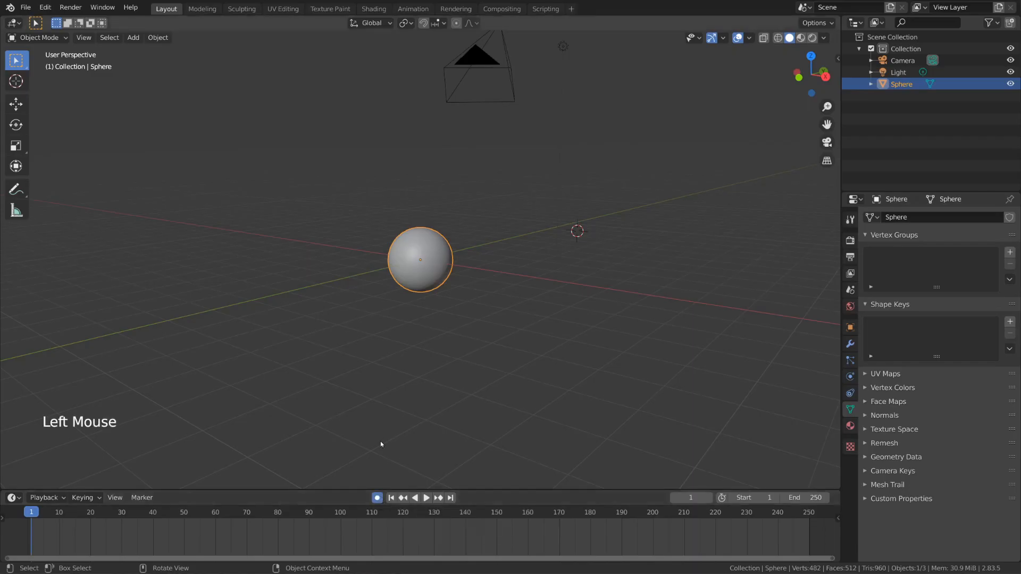
pyautogui.moveTo(547, 305); pyautogui.dragTo(528, 326, button='middle')
pyautogui.press('g')
pyautogui.rightClick(531, 287)
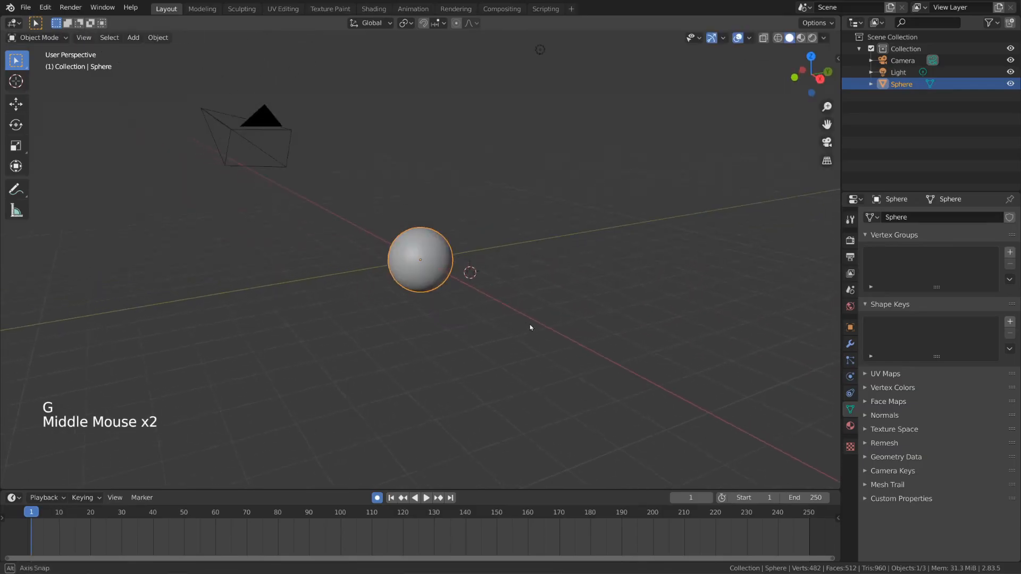
# Step: Raise the sphere well above the ground grid along the global Z axis at frame 1
pyautogui.keyDown('shift'); pyautogui.moveTo(569, 223); pyautogui.dragTo(557, 349, button='middle'); pyautogui.keyUp('shift')
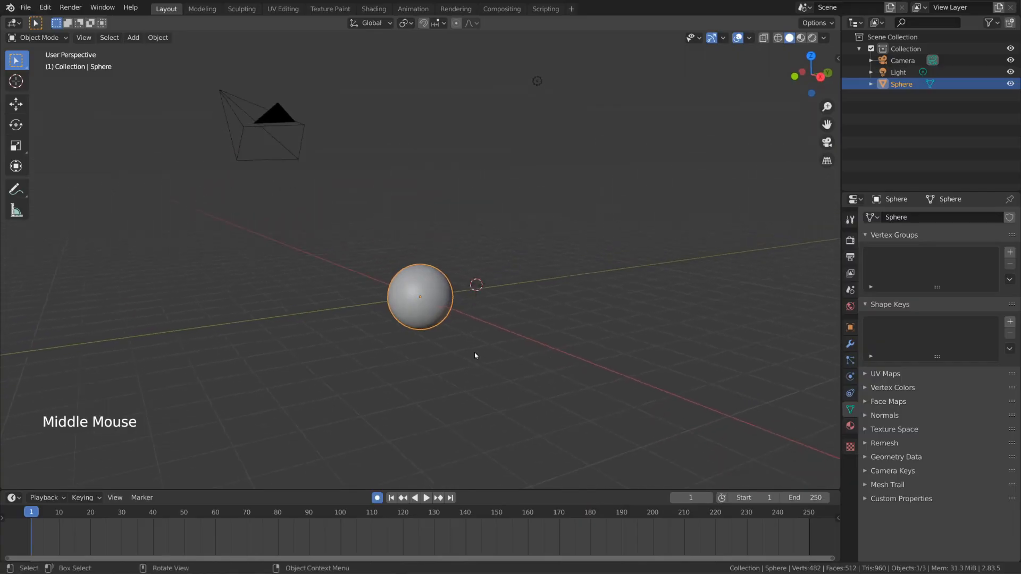
pyautogui.press('g')
pyautogui.press('z')
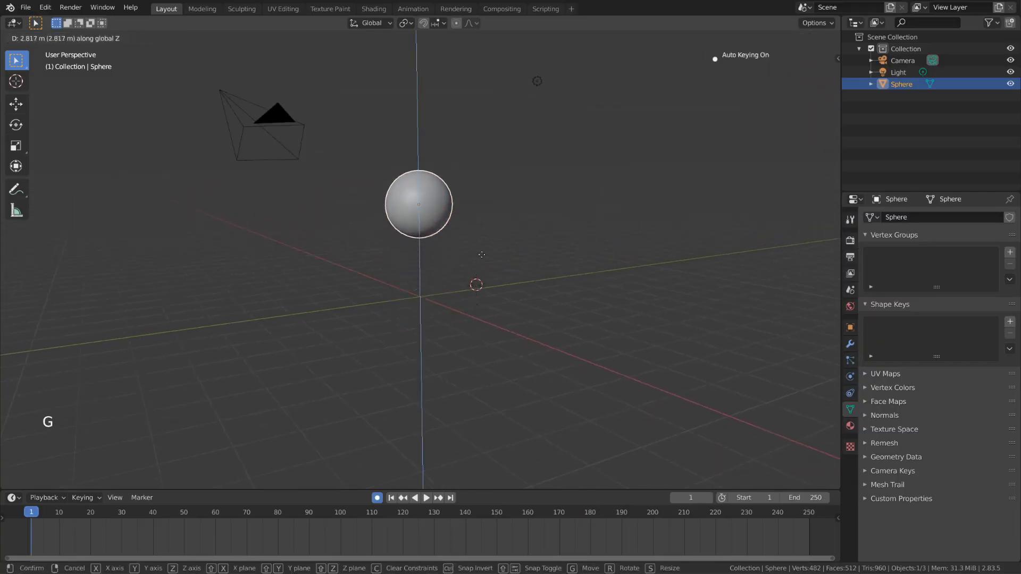
pyautogui.click(493, 209)
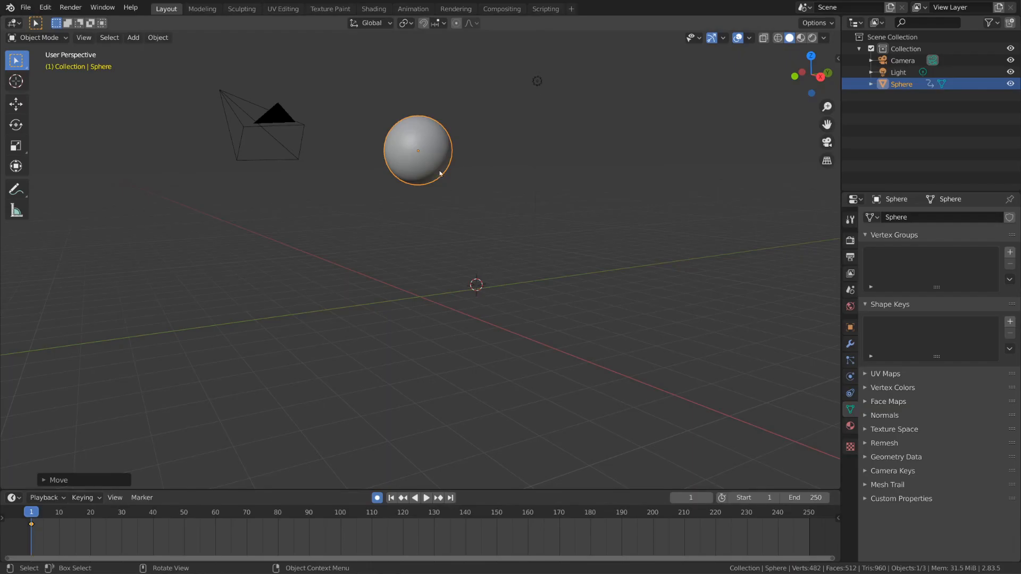
# Step: Insert a LocRotScale keyframe for the raised sphere at frame 1
pyautogui.rightClick(440, 174)
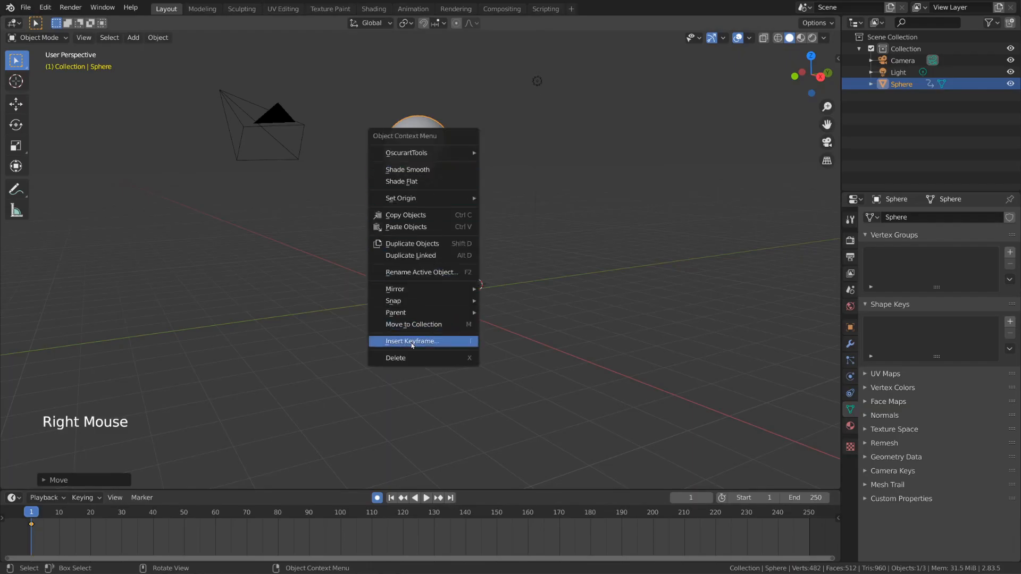
pyautogui.click(412, 342)
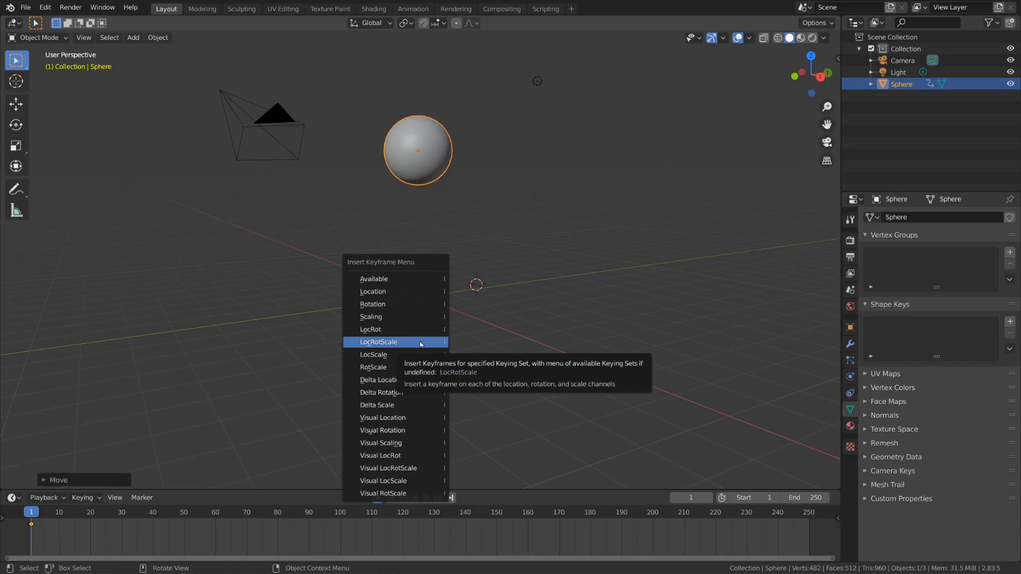
pyautogui.click(421, 343)
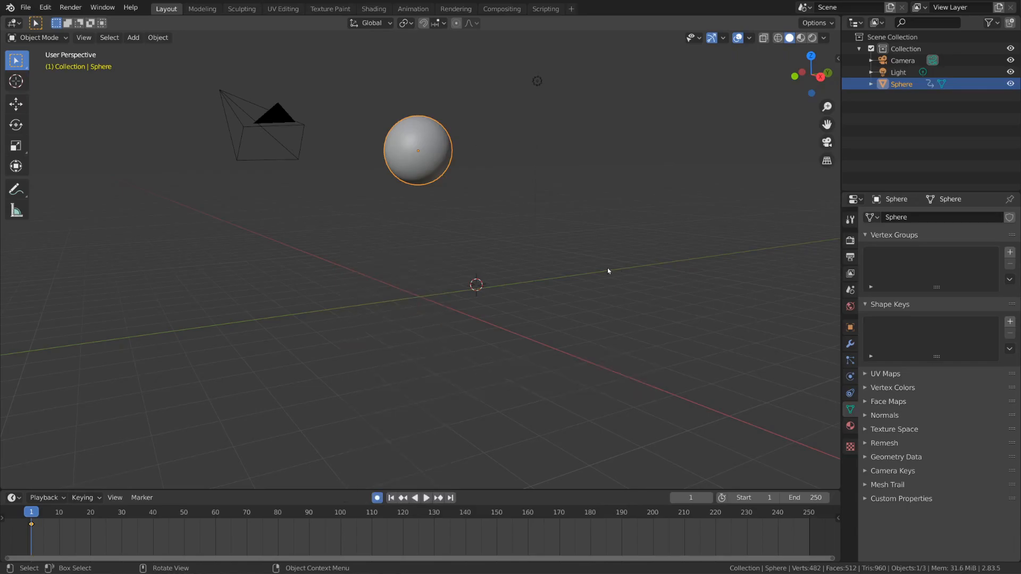
pyautogui.press('i')
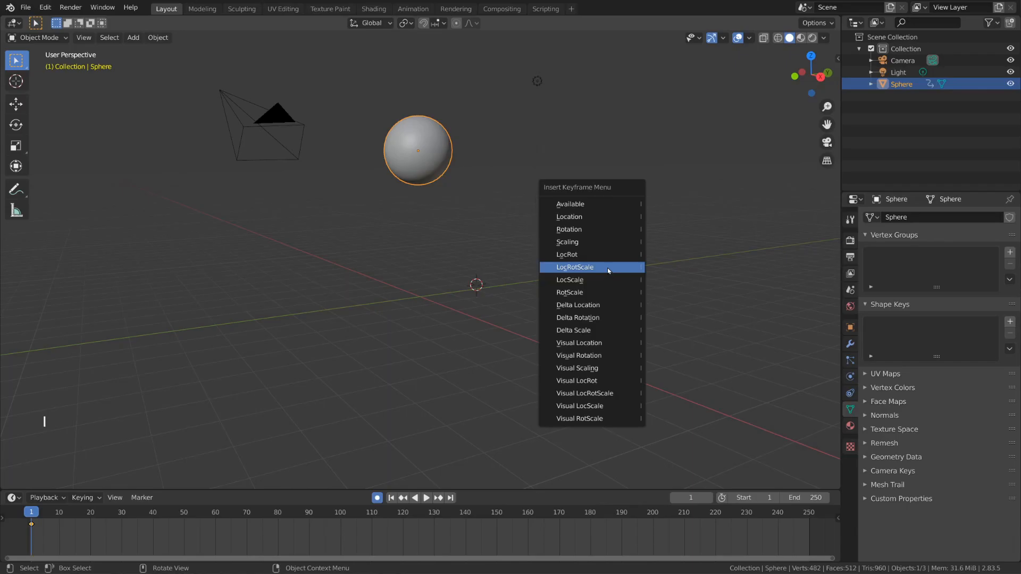
pyautogui.click(607, 267)
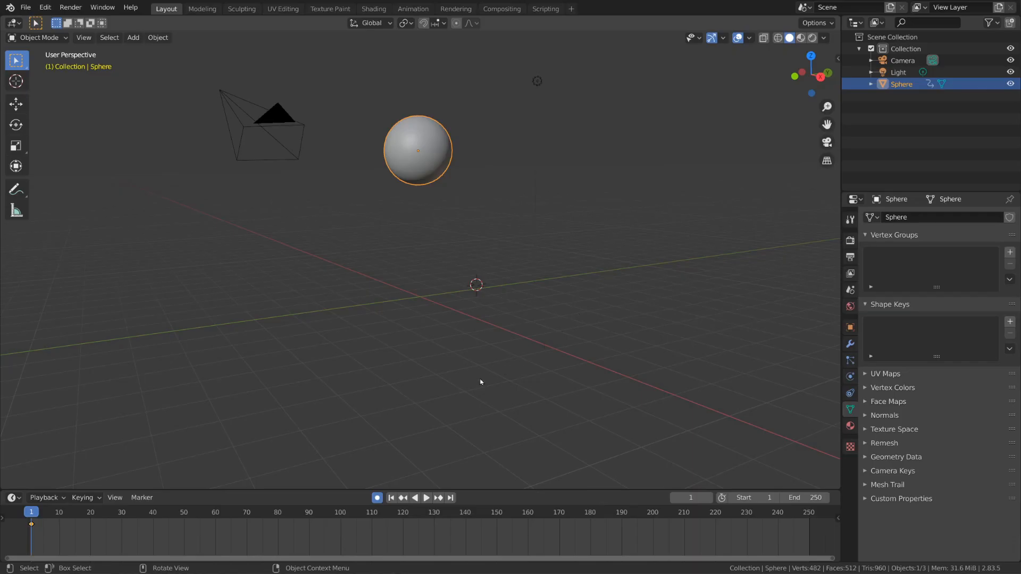
pyautogui.rightClick(417, 168)
pyautogui.moveTo(416, 168)
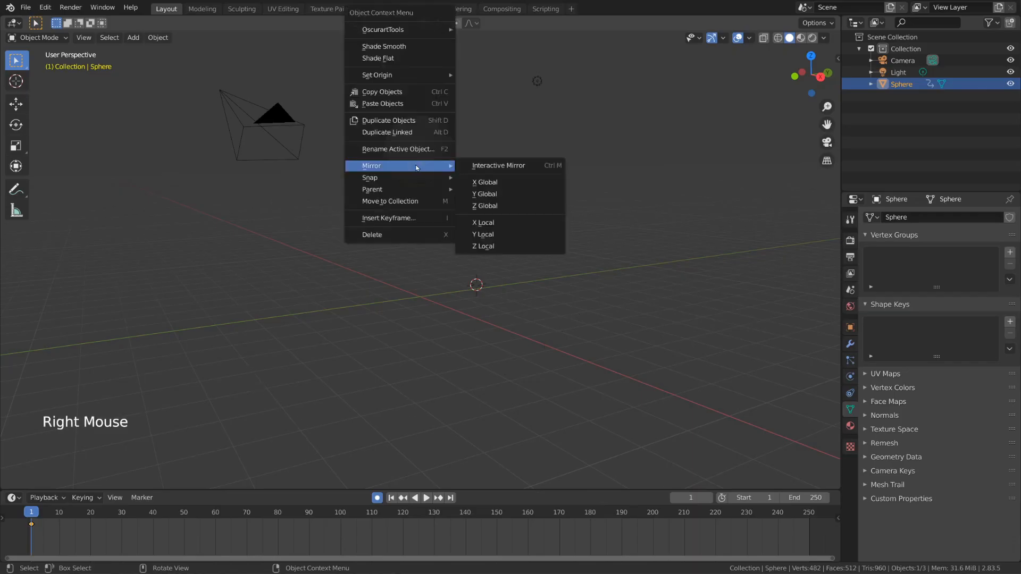
pyautogui.click(407, 218)
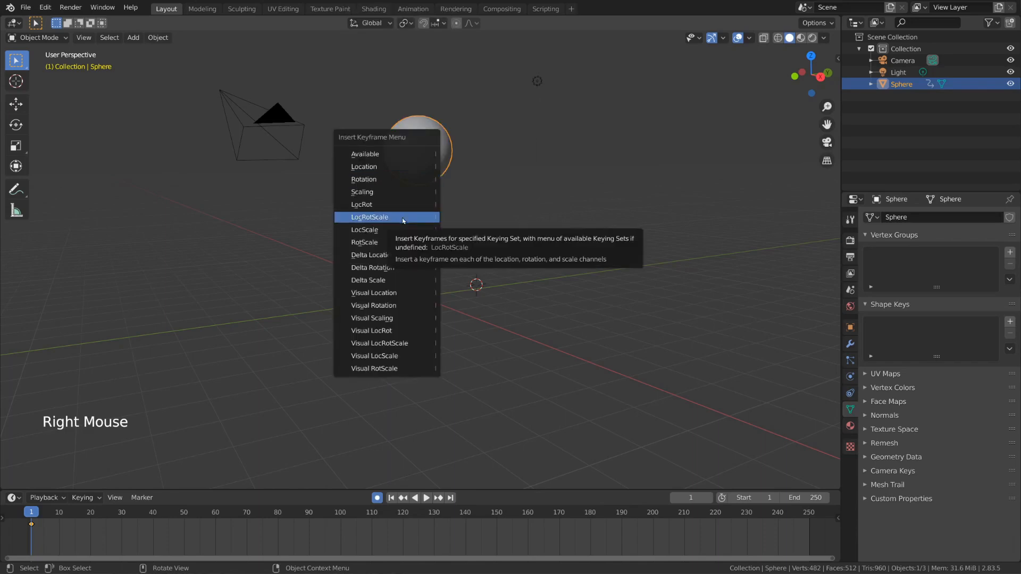
pyautogui.click(402, 218)
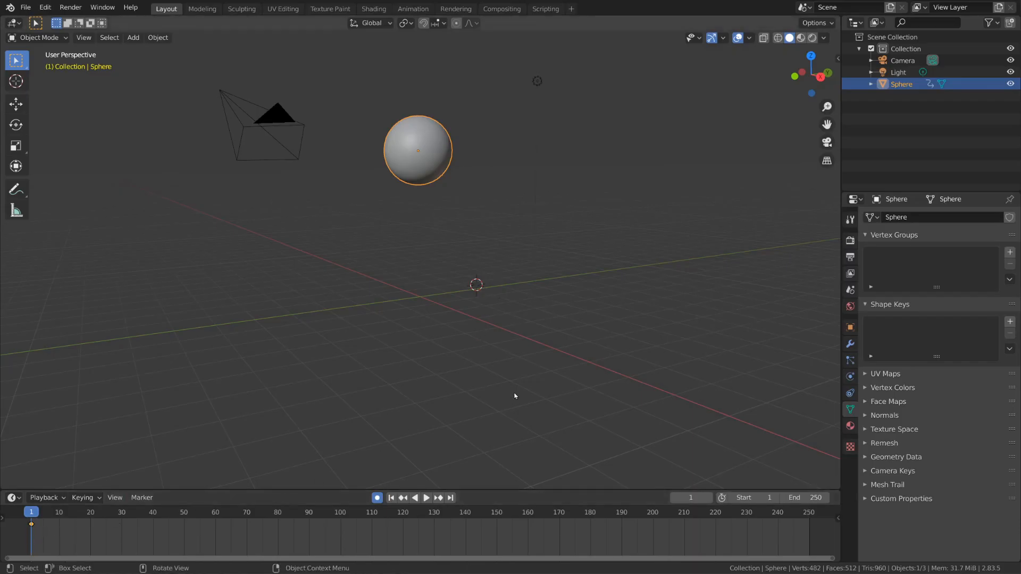
# Step: Move the playhead to frame 5, out to frame 100 and back to frame 72
pyautogui.click(697, 498)
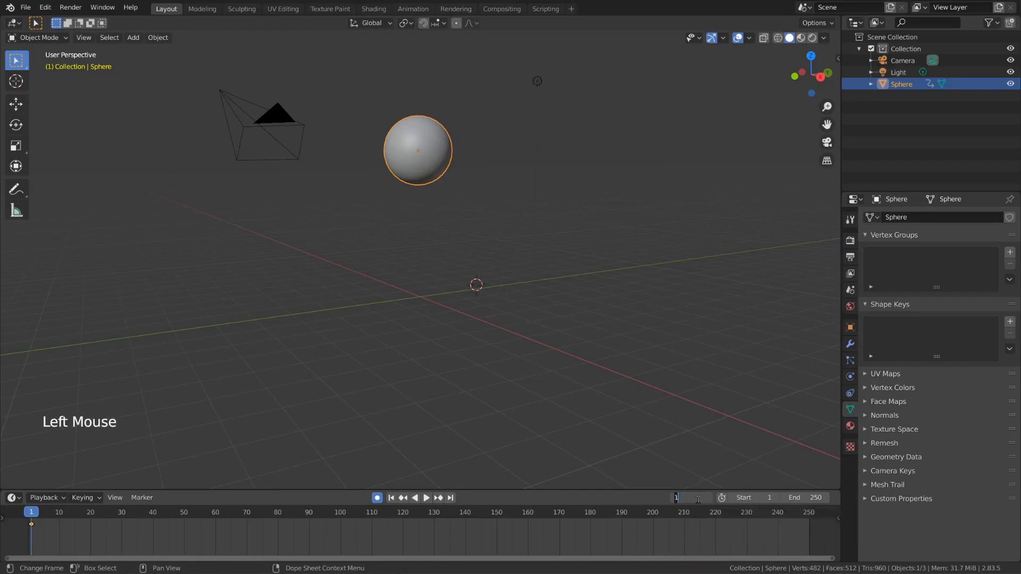
pyautogui.write('5')
pyautogui.press('Return')
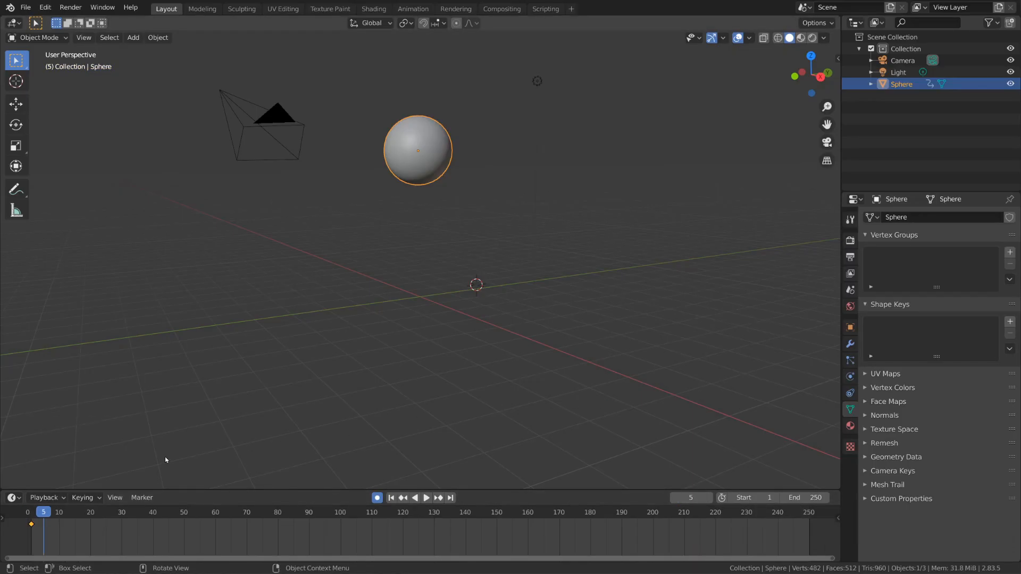
pyautogui.moveTo(59, 514); pyautogui.dragTo(340, 513)
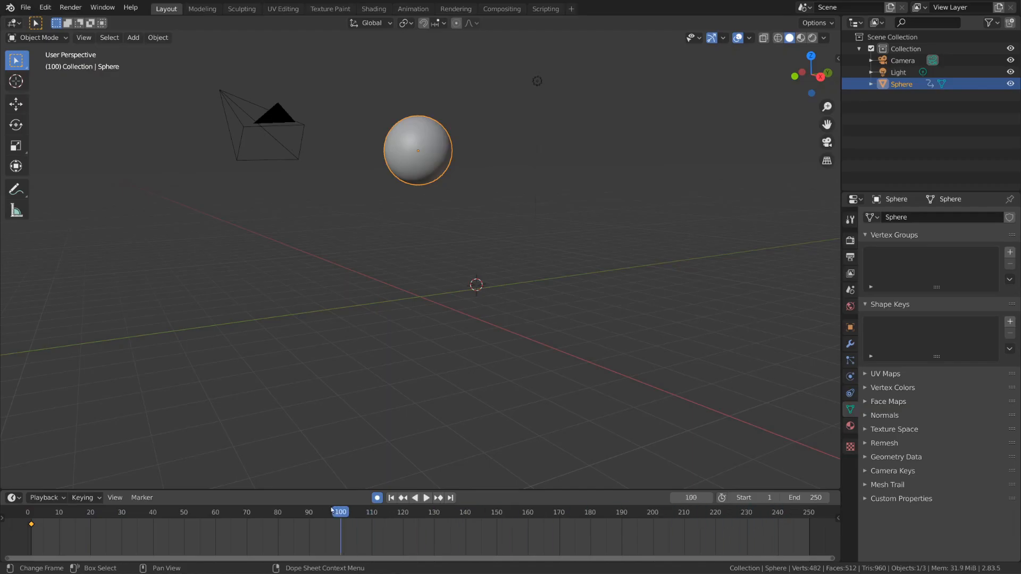
pyautogui.keyDown('alt'); pyautogui.scroll(20, 505, 254); pyautogui.keyUp('alt')
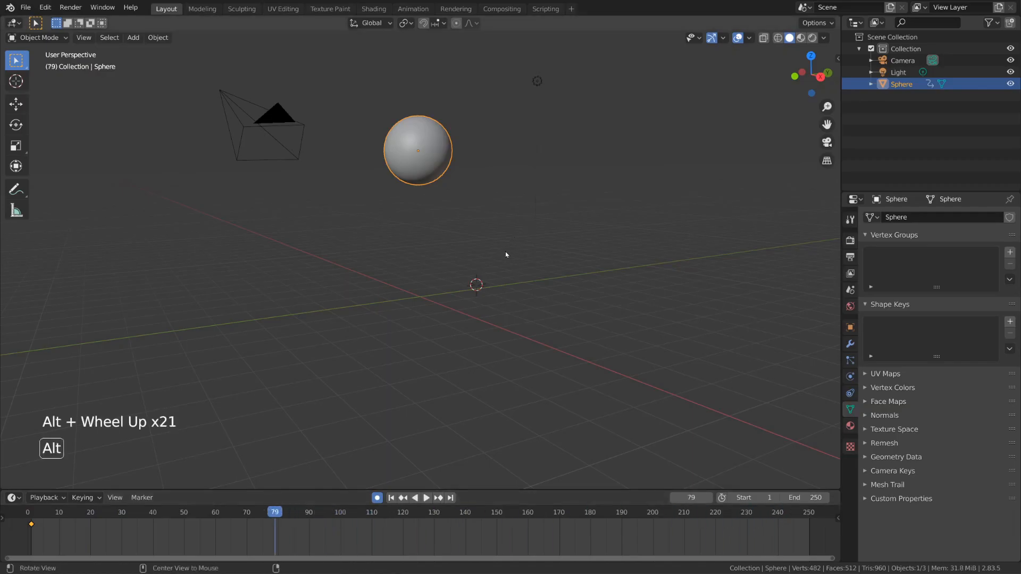
pyautogui.keyDown('alt'); pyautogui.scroll(-20, 505, 254); pyautogui.keyUp('alt')
pyautogui.keyDown('alt'); pyautogui.scroll(20, 506, 254); pyautogui.keyUp('alt')
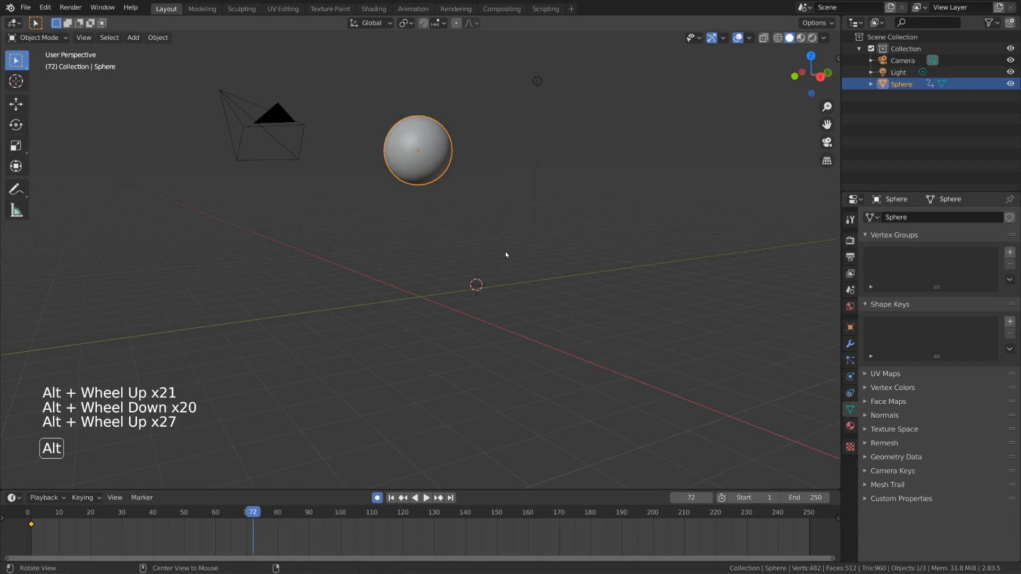
# Step: Set the current frame to 10
pyautogui.click(692, 497)
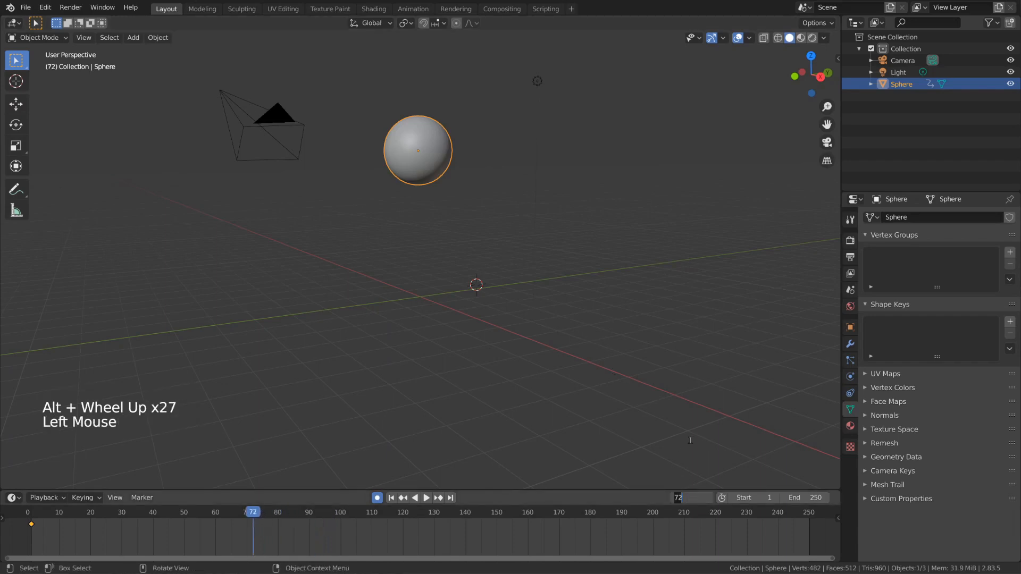
pyautogui.write('10')
pyautogui.press('Return')
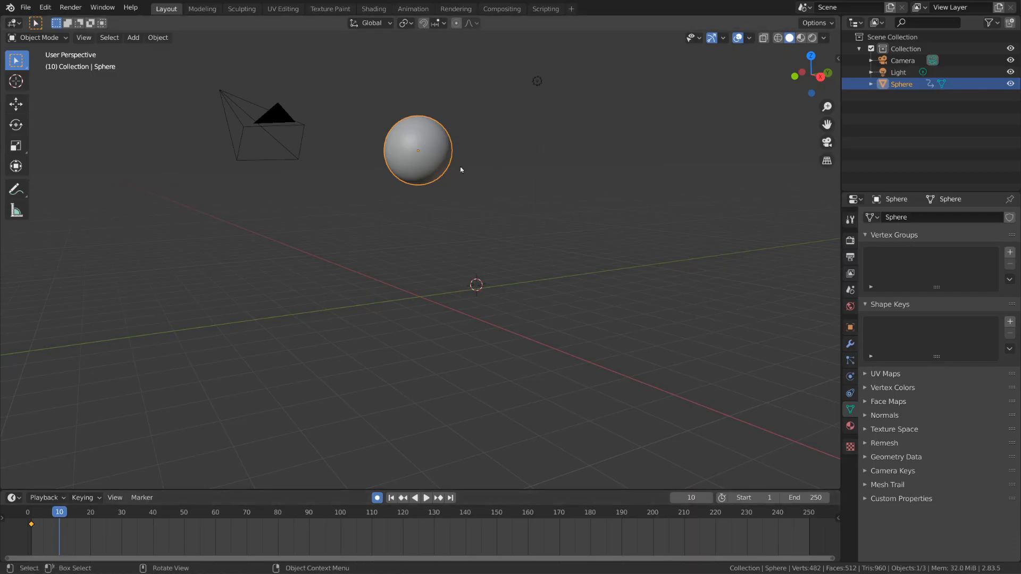
pyautogui.press('g')
pyautogui.press('z')
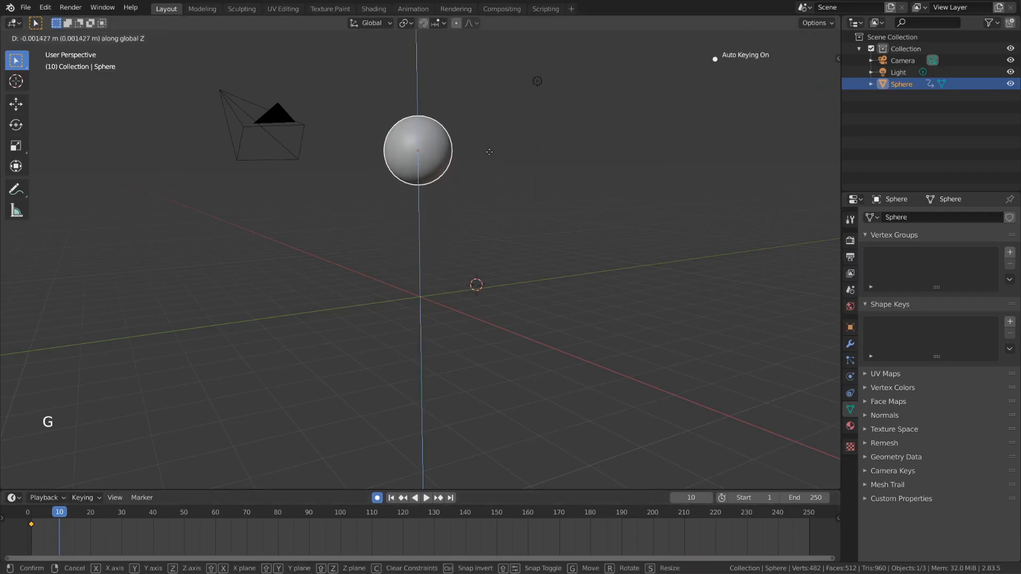
pyautogui.rightClick(487, 151)
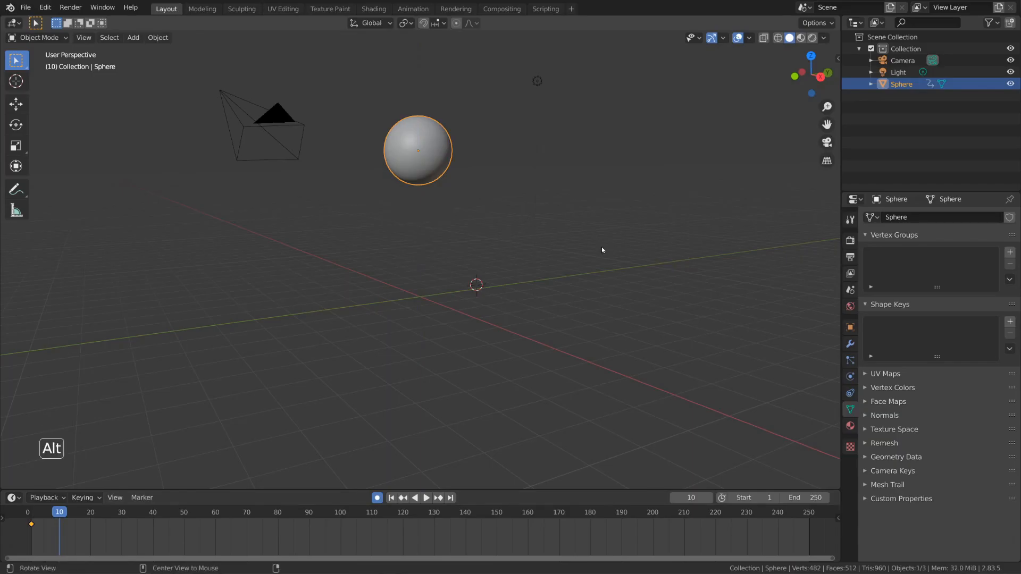
# Step: Clear the sphere's location at frame 10 to key it at the world origin
pyautogui.hotkey('alt', 'g')
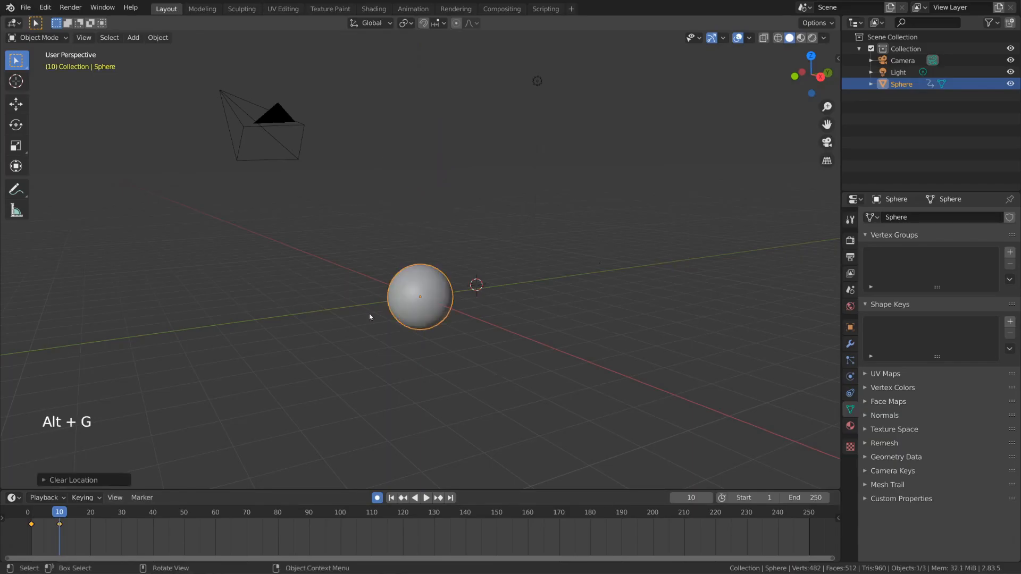
# Step: Raise the sphere along the Z axis at frame 10 until its underside rests on the grid floor
pyautogui.press('g')
pyautogui.press('z')
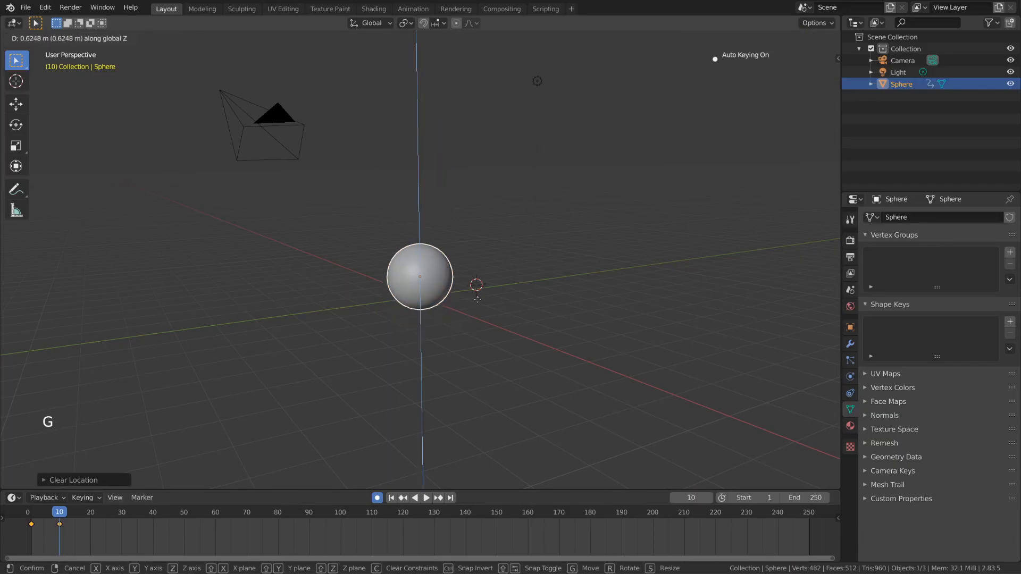
pyautogui.click(480, 293)
pyautogui.moveTo(481, 294)
pyautogui.mouseDown(button='middle')
pyautogui.moveTo(495, 287)
pyautogui.moveTo(481, 305)
pyautogui.mouseUp(button='middle')
pyautogui.press('g')
pyautogui.press('z')
pyautogui.click(495, 283)
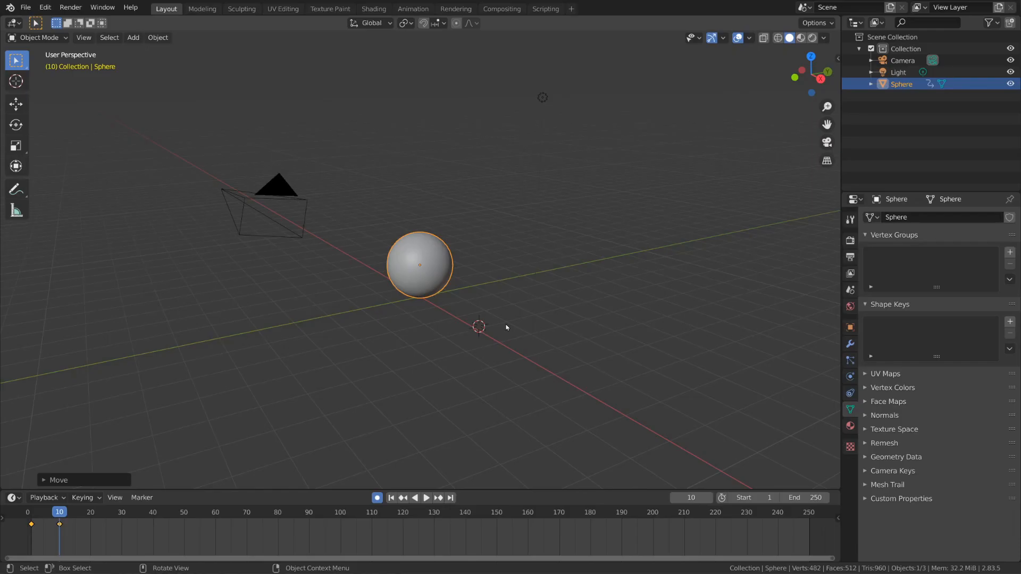
# Step: Play back the drop animation, stop it, and set the scene's end frame to 40
pyautogui.press('space')
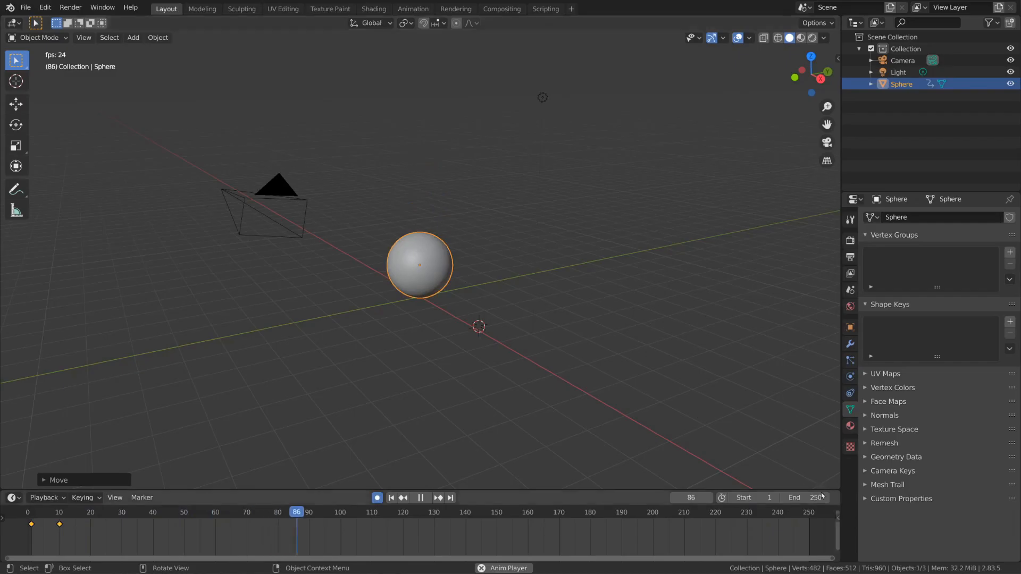
pyautogui.press('space')
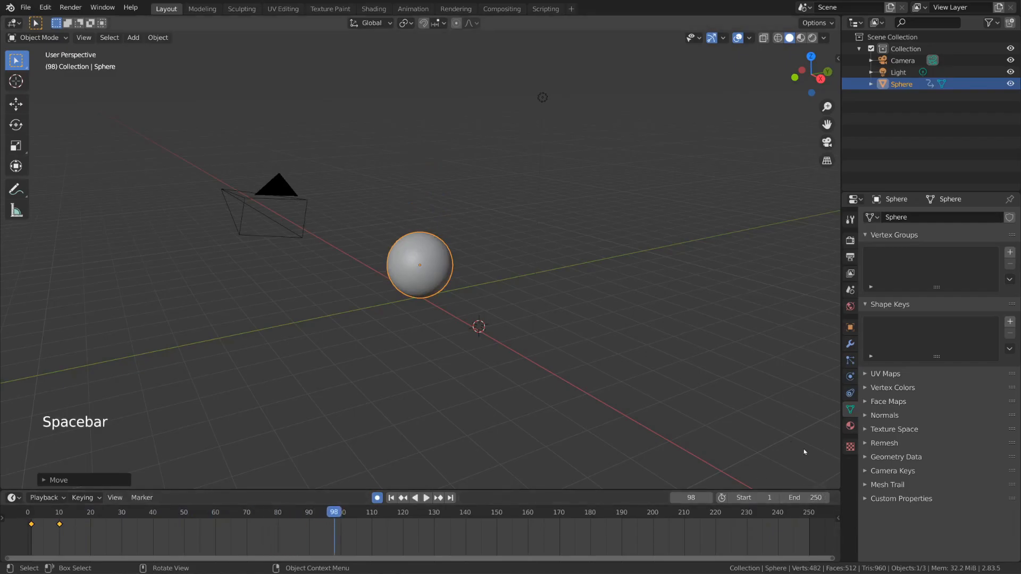
pyautogui.click(807, 498)
pyautogui.moveTo(807, 498); pyautogui.dragTo(799, 498)
pyautogui.scroll(-1, 60, 539)
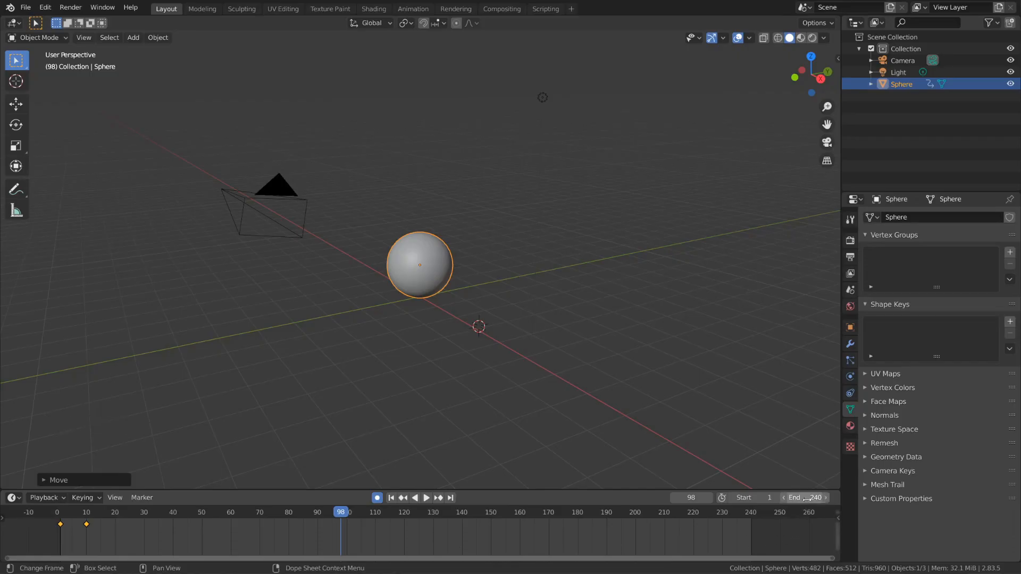
pyautogui.moveTo(808, 498); pyautogui.dragTo(705, 498)
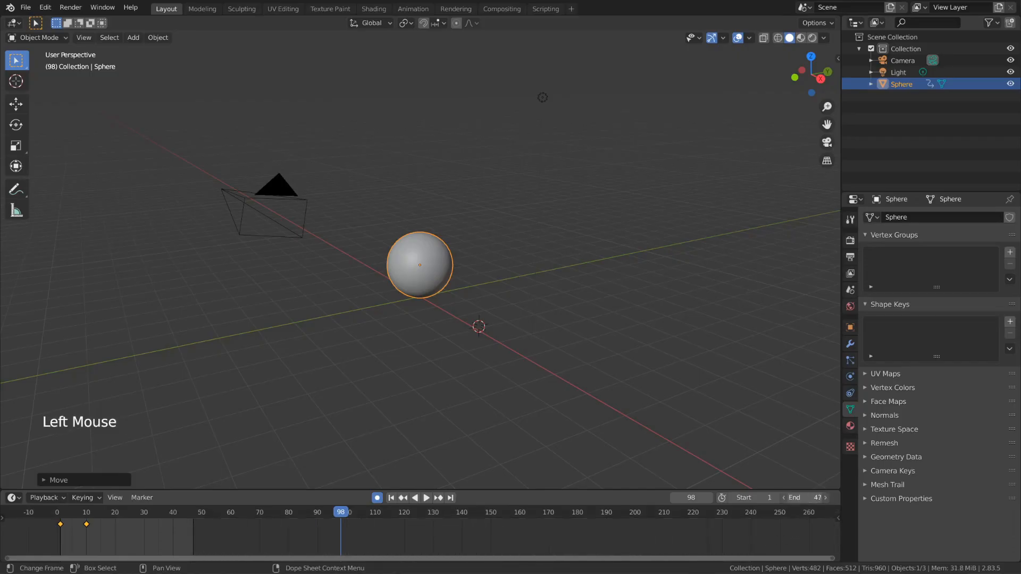
pyautogui.click(811, 499)
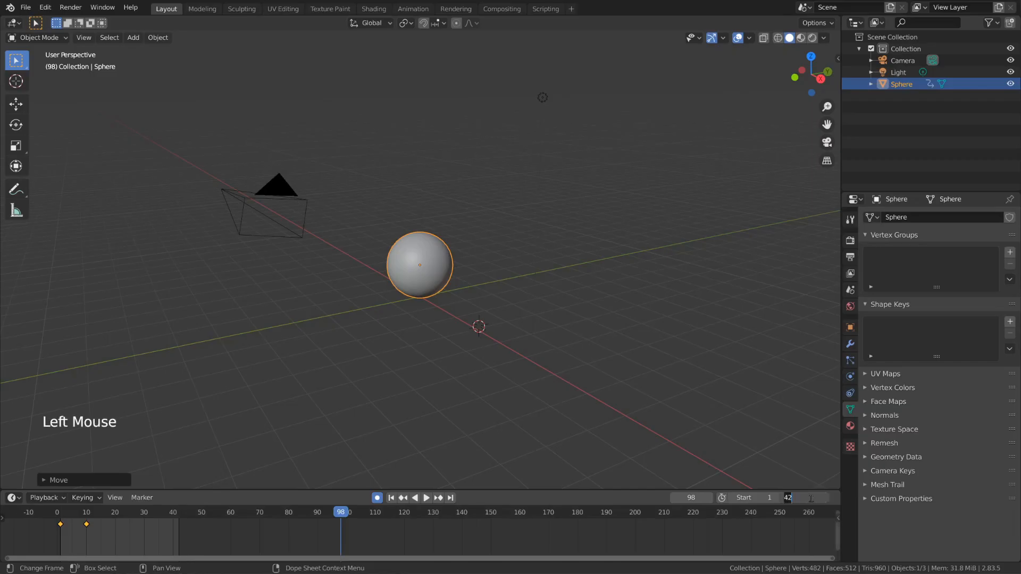
pyautogui.write('40')
pyautogui.press('Return')
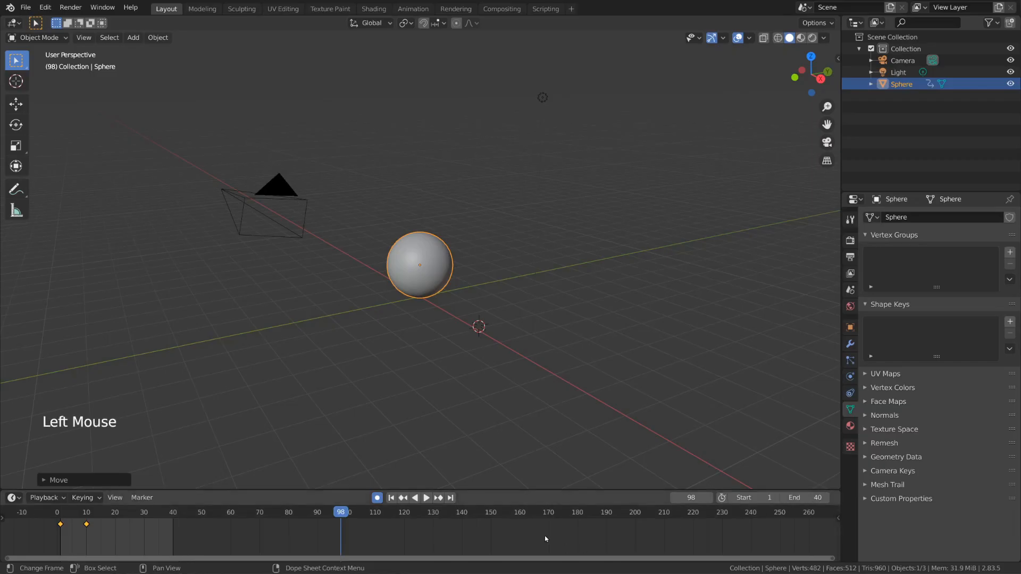
# Step: Key the sphere's bounce at frame 15 by moving it a short distance up along the Z axis
pyautogui.scroll(10, 161, 534)
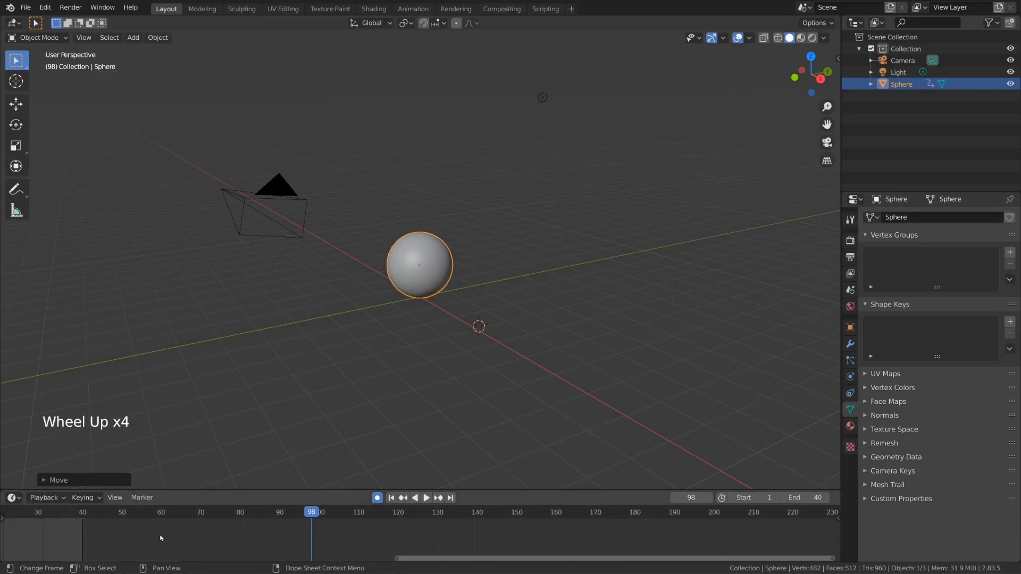
pyautogui.moveTo(156, 548); pyautogui.dragTo(671, 557, button='middle')
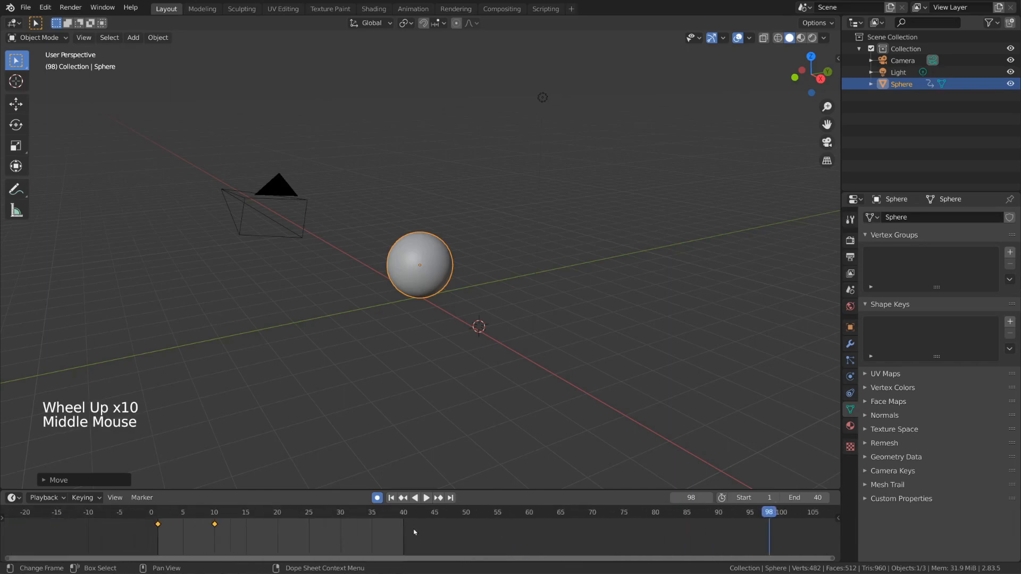
pyautogui.moveTo(384, 531); pyautogui.dragTo(476, 526, button='middle')
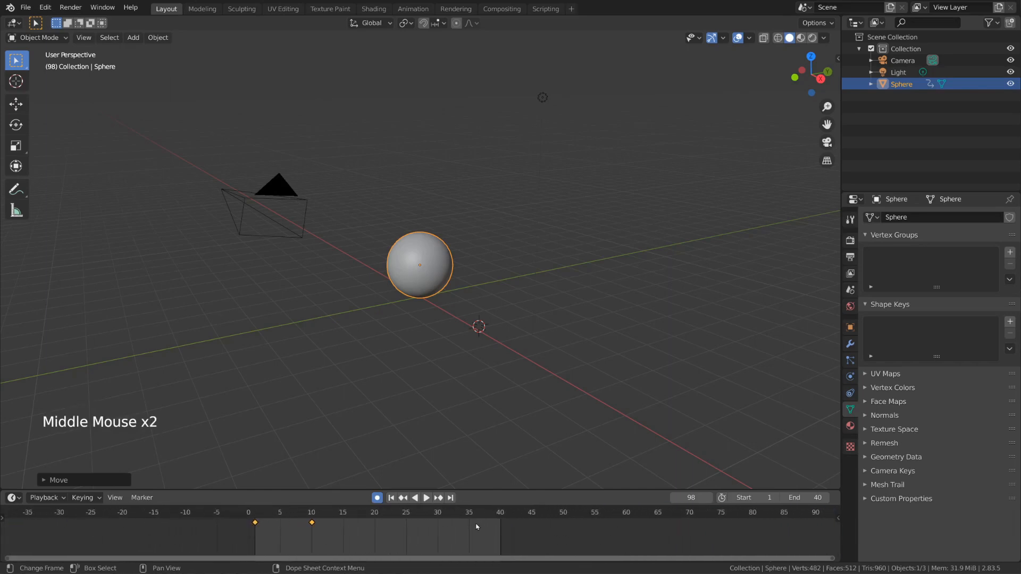
pyautogui.scroll(7, 426, 534)
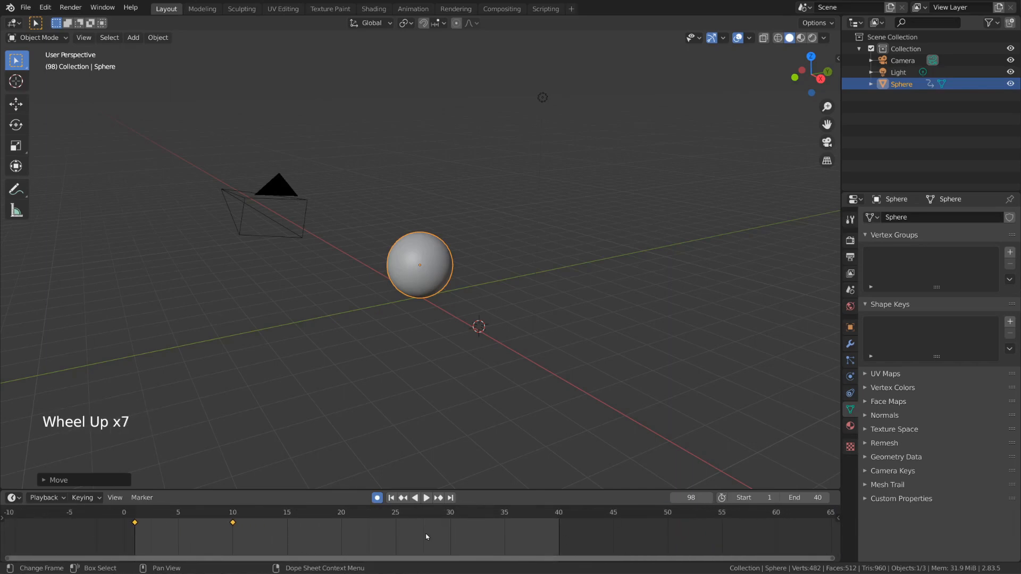
pyautogui.keyDown('ctrl'); pyautogui.scroll(3, 426, 537); pyautogui.keyUp('ctrl')
pyautogui.keyDown('ctrl'); pyautogui.scroll(-3, 436, 537); pyautogui.keyUp('ctrl')
pyautogui.keyDown('ctrl'); pyautogui.scroll(4, 451, 536); pyautogui.keyUp('ctrl')
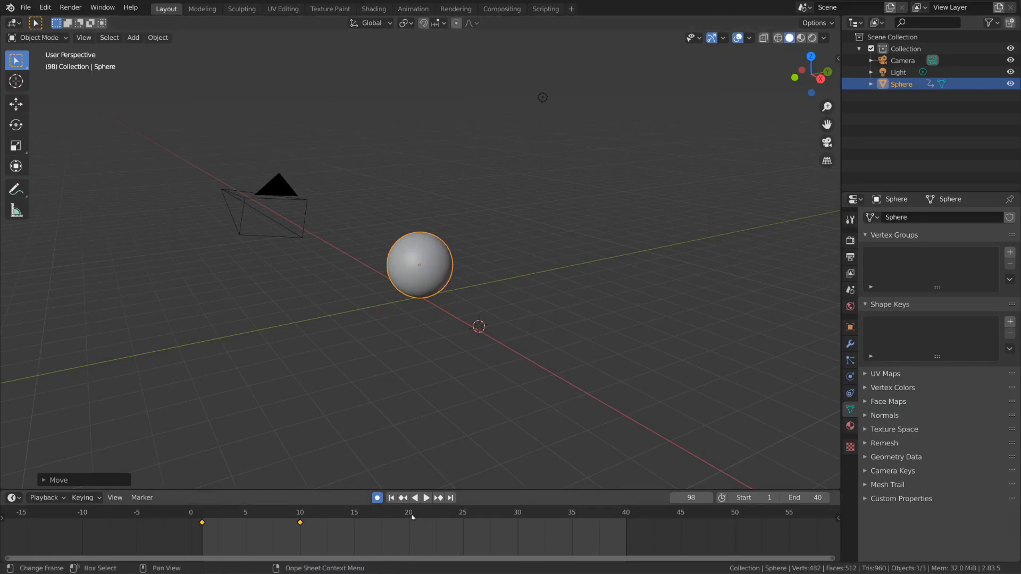
pyautogui.click(355, 514)
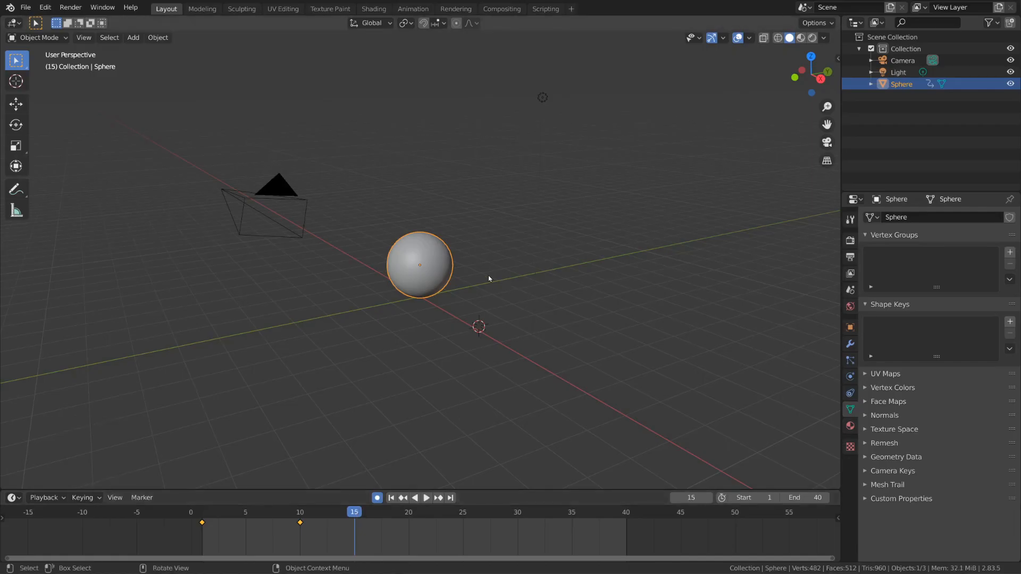
pyautogui.press('g')
pyautogui.press('z')
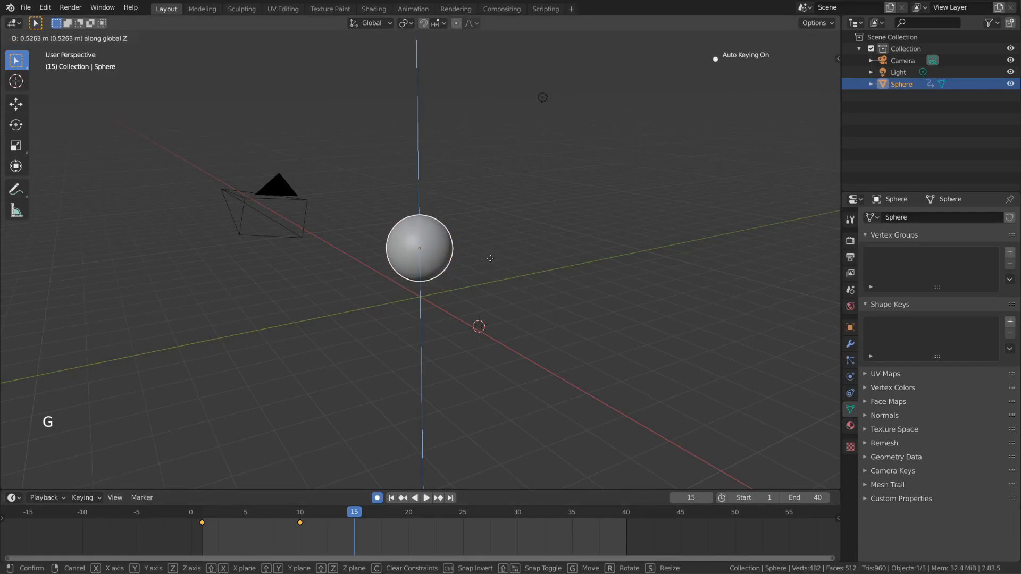
pyautogui.click(489, 264)
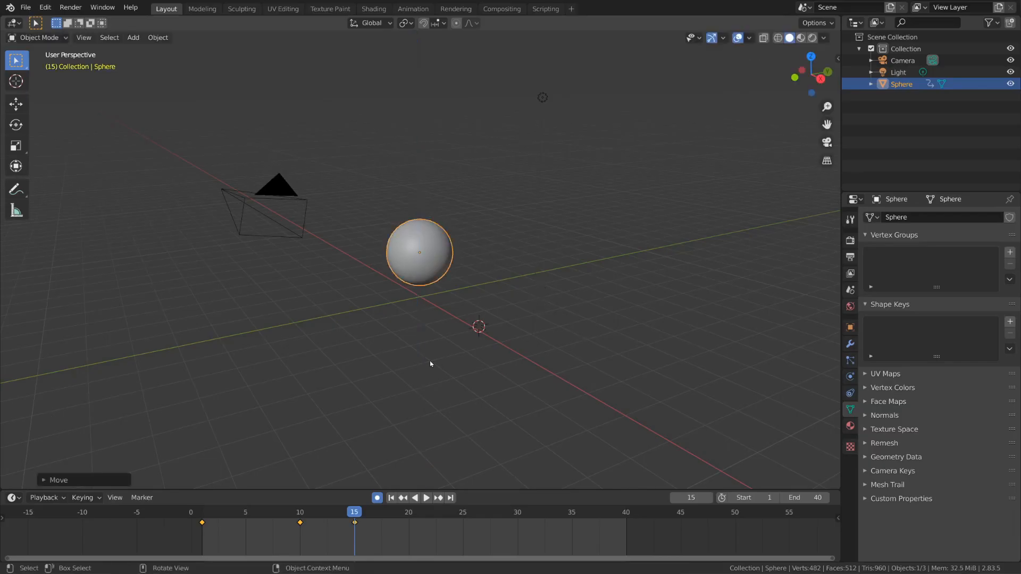
# Step: Set frame 20, clear the sphere's location and raise it along the Z axis until it rests on the grid floor
pyautogui.click(408, 514)
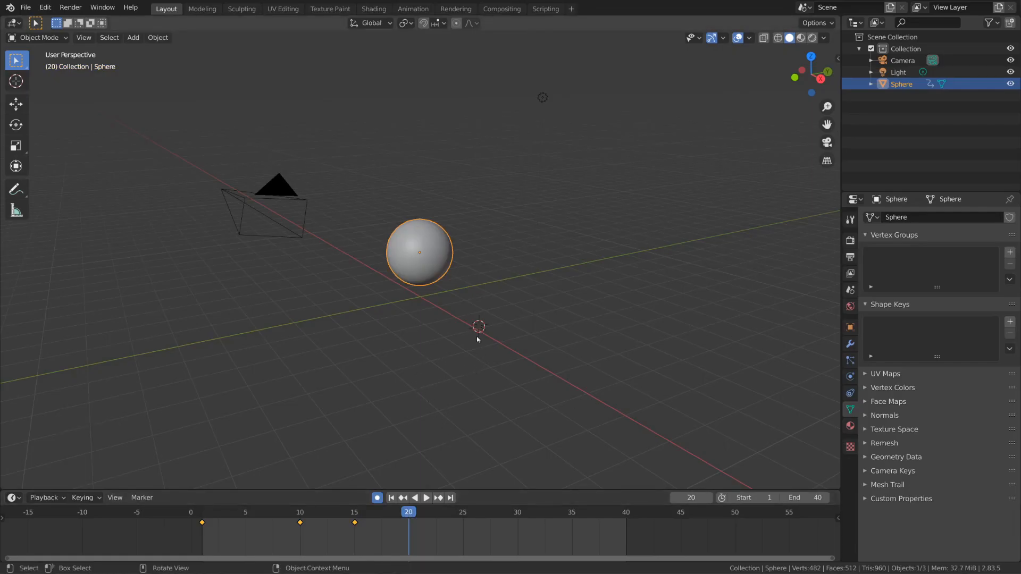
pyautogui.hotkey('alt', 'g')
pyautogui.press('g')
pyautogui.press('z')
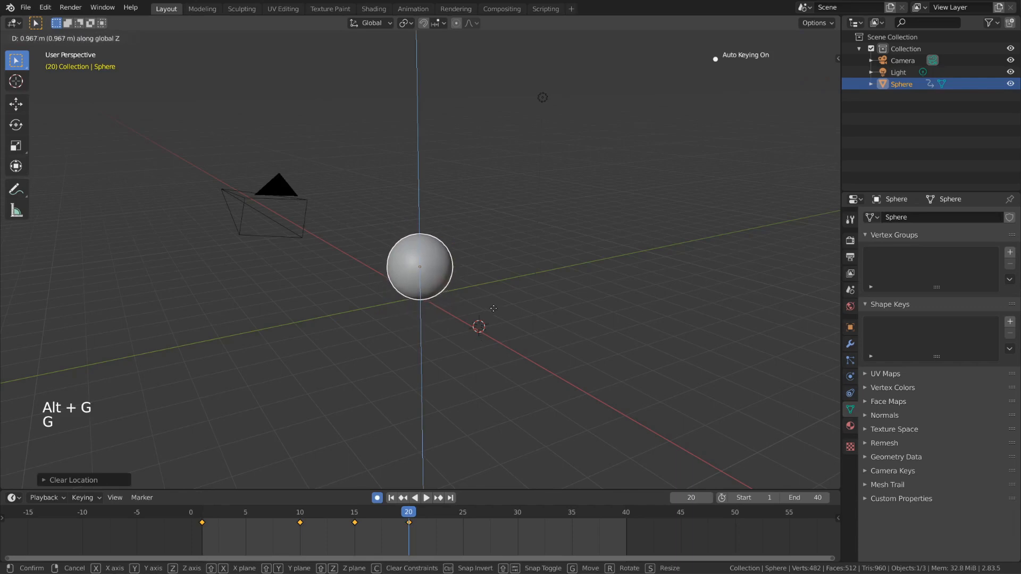
pyautogui.click(493, 308)
pyautogui.moveTo(494, 314)
pyautogui.mouseDown(button='middle')
pyautogui.moveTo(484, 302)
pyautogui.moveTo(492, 300)
pyautogui.moveTo(492, 315)
pyautogui.mouseUp(button='middle')
pyautogui.press('g')
pyautogui.press('z')
pyautogui.click(494, 297)
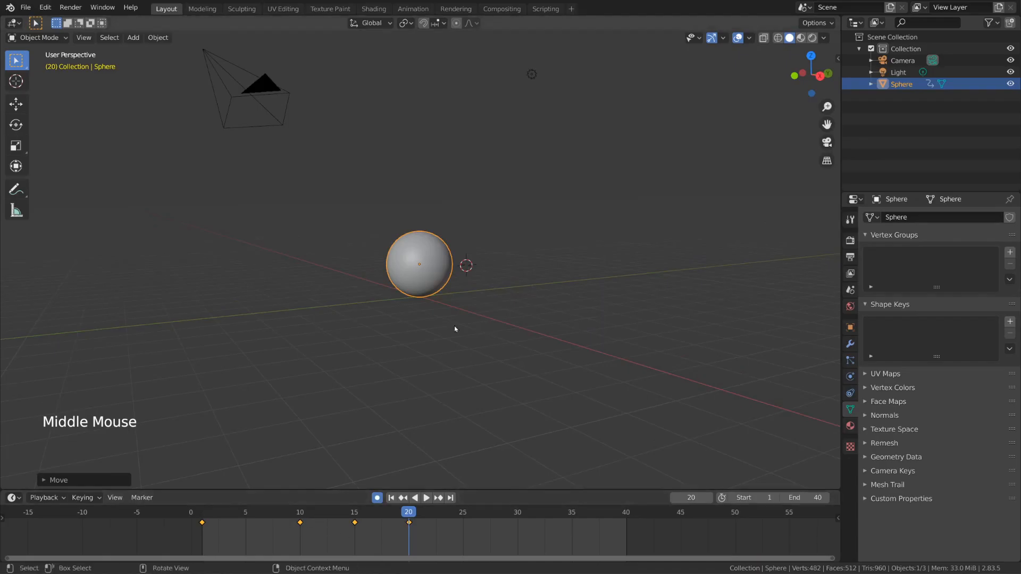
# Step: Compare the sphere's height at frame 10 with its height at frame 20
pyautogui.click(300, 515)
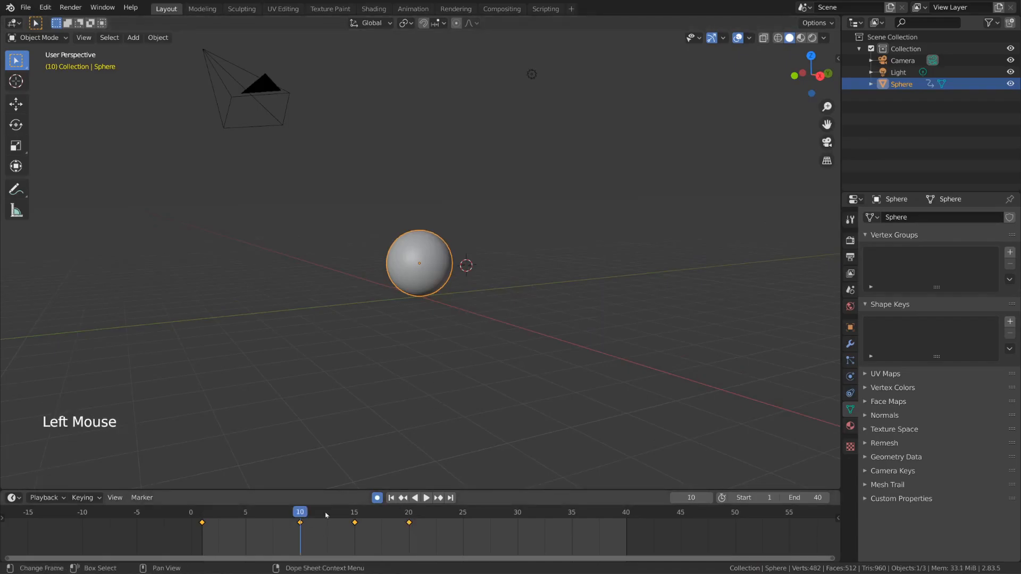
pyautogui.doubleClick(412, 514)
pyautogui.rightClick(410, 518)
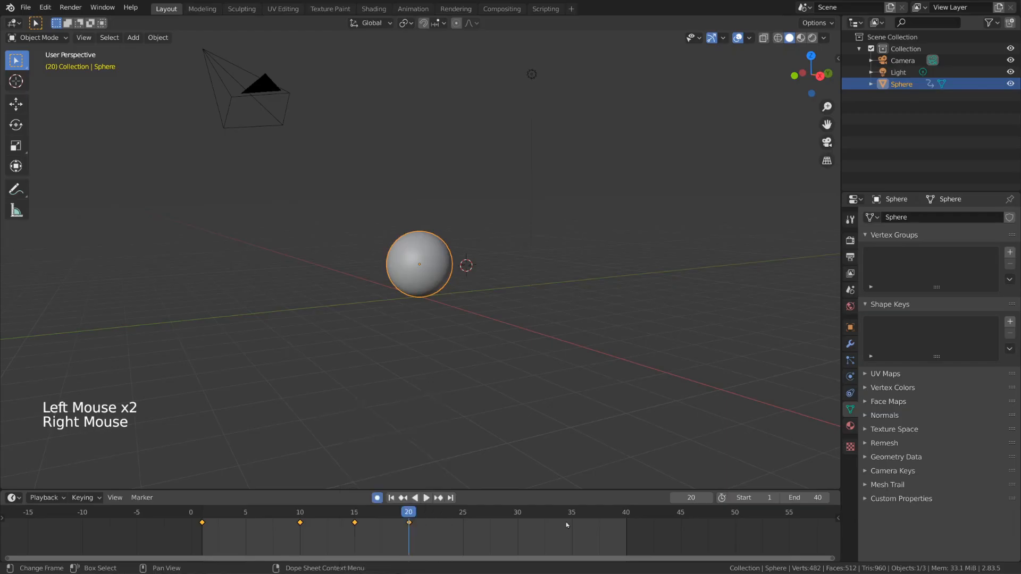
# Step: Delete only the keyframe at frame 20, and undo the deletion
pyautogui.click(410, 529)
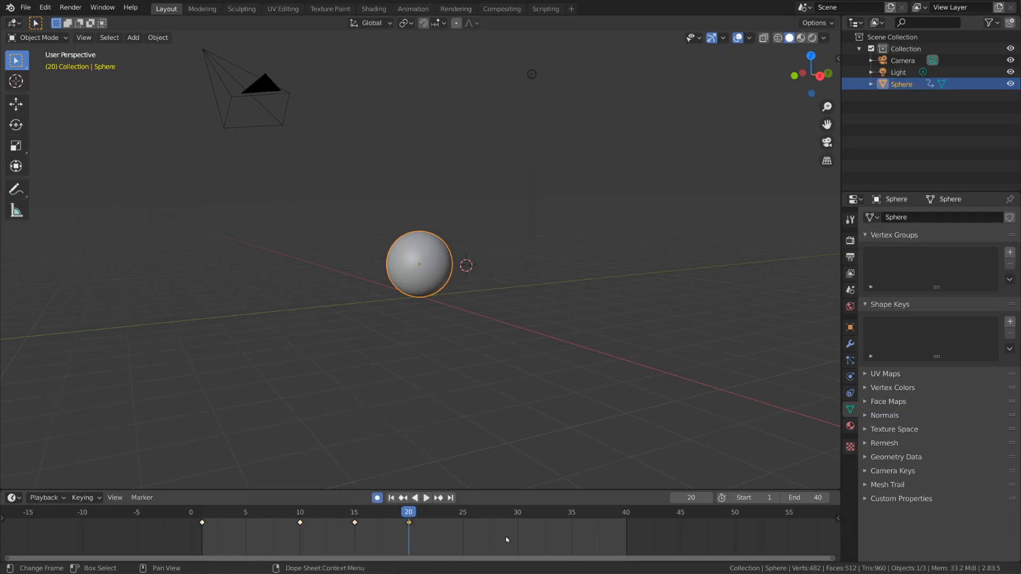
pyautogui.rightClick(410, 524)
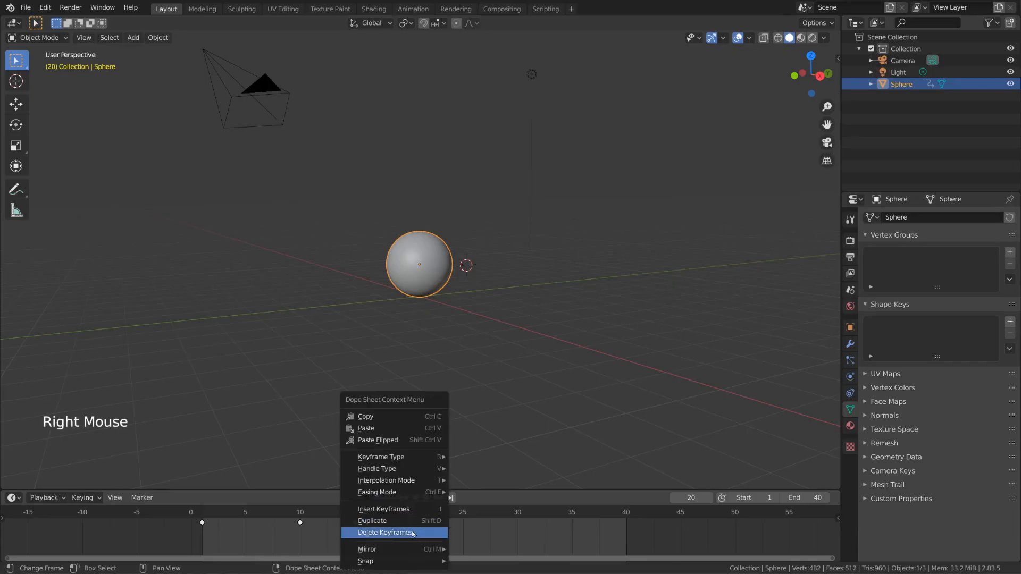
pyautogui.click(435, 537)
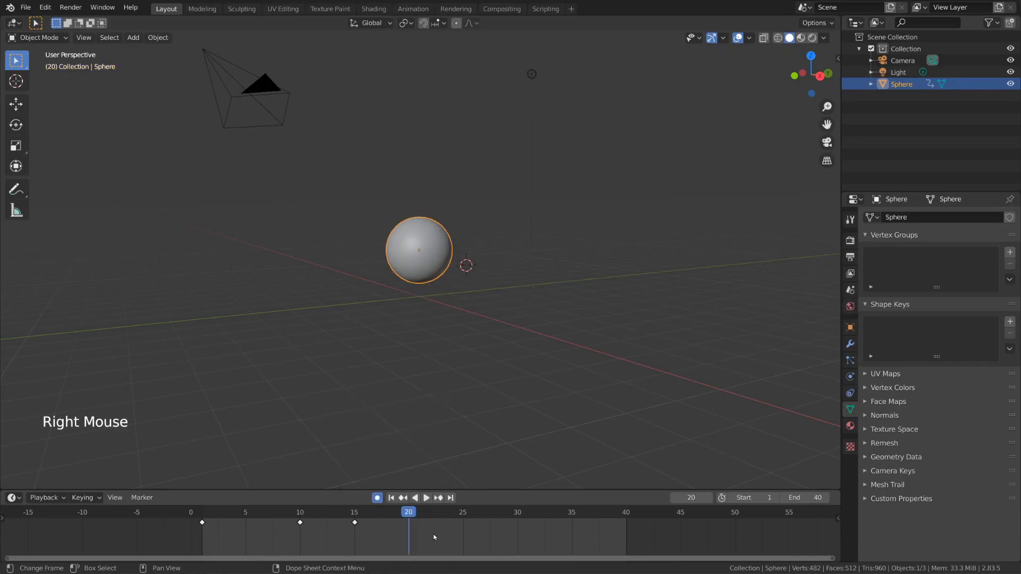
pyautogui.hotkey('ctrl', 'z')
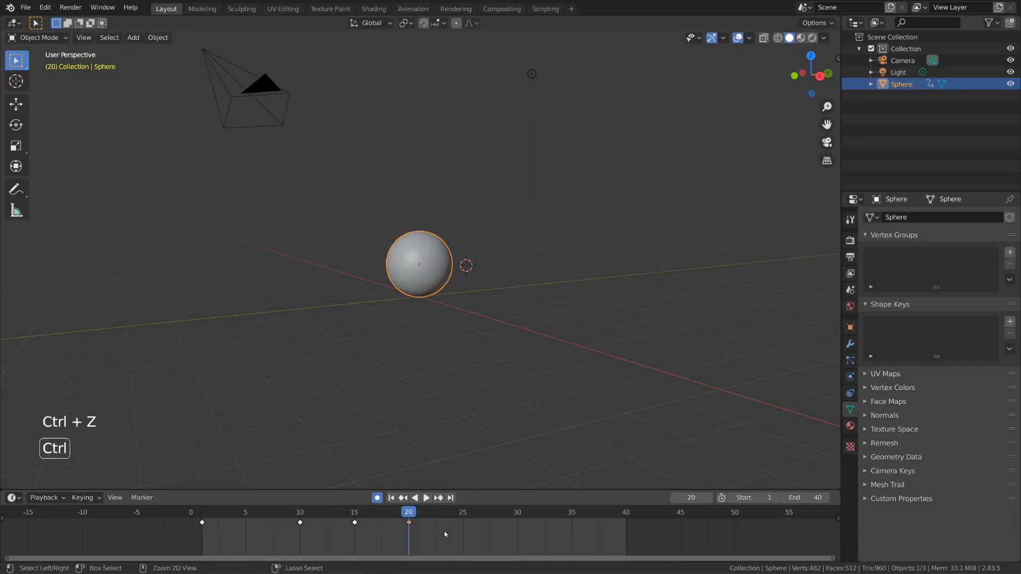
# Step: Delete the keyframe at frame 20 and put a duplicate of the frame 10 keyframe in its place
pyautogui.press('x')
pyautogui.click(493, 532)
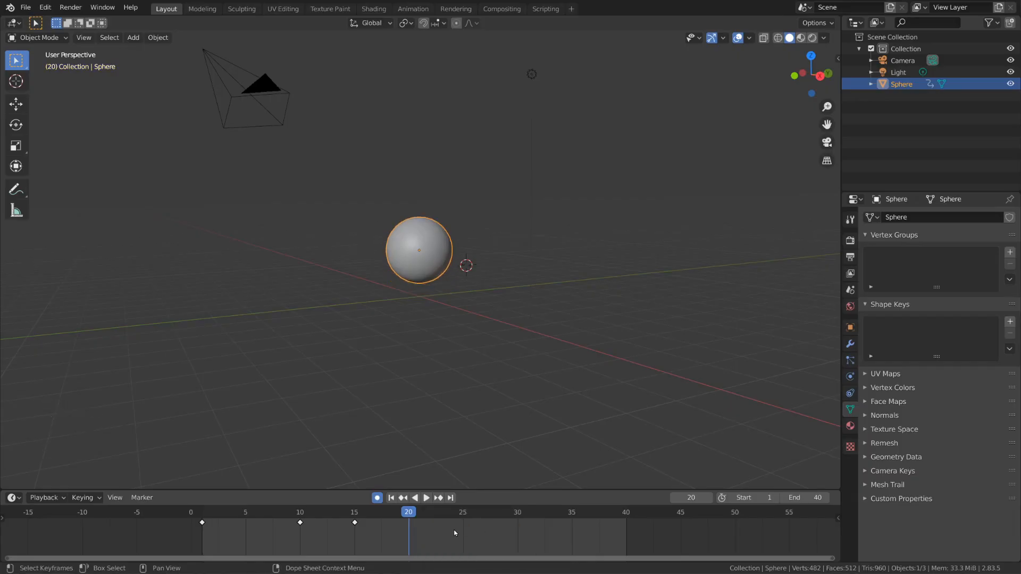
pyautogui.click(300, 523)
pyautogui.rightClick(306, 529)
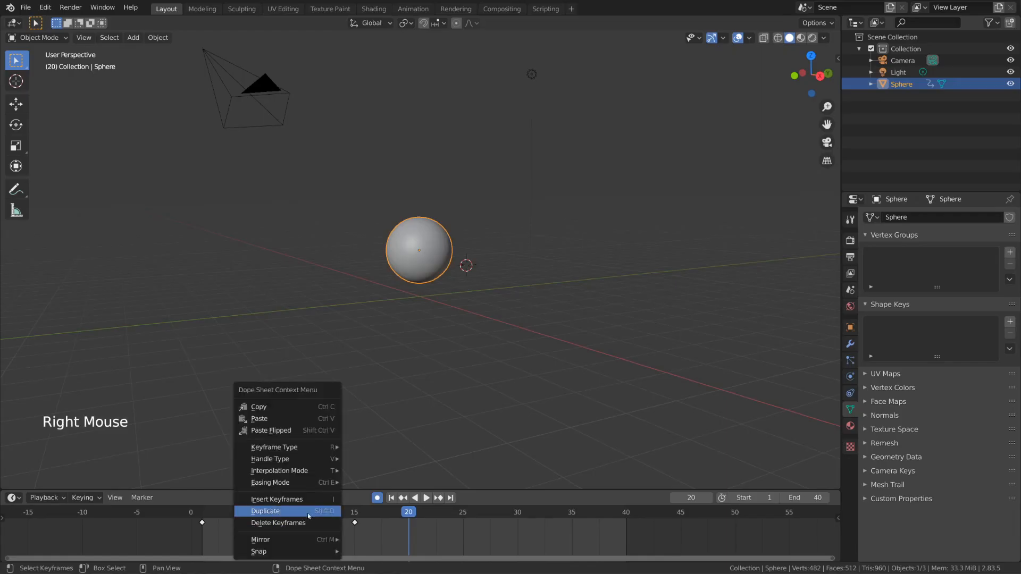
pyautogui.click(319, 513)
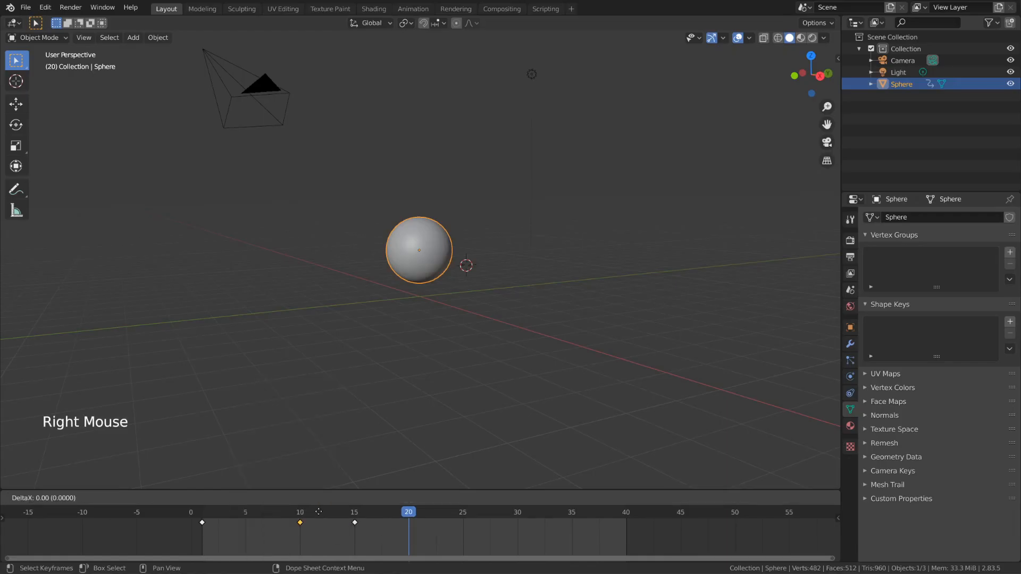
pyautogui.click(424, 541)
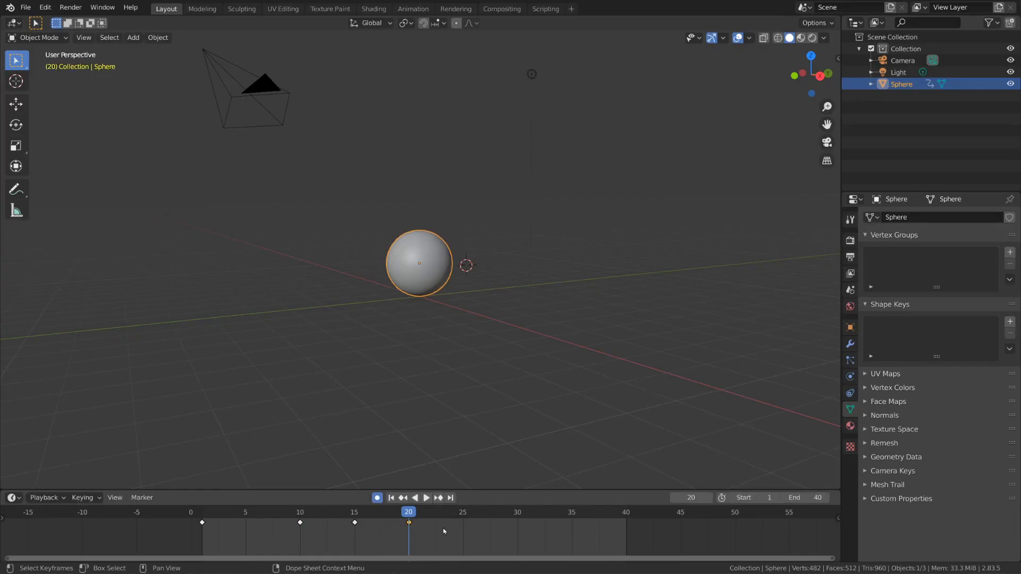
# Step: Try duplicating the frame 20 keyframe, cancel the move, and play back the bounce animation
pyautogui.hotkey('shift', 'd')
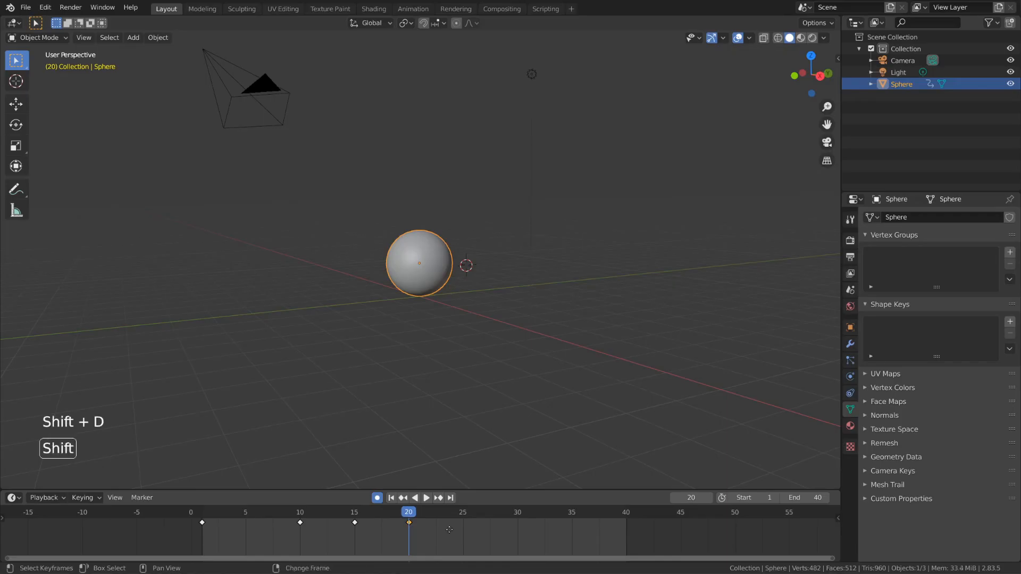
pyautogui.rightClick(496, 539)
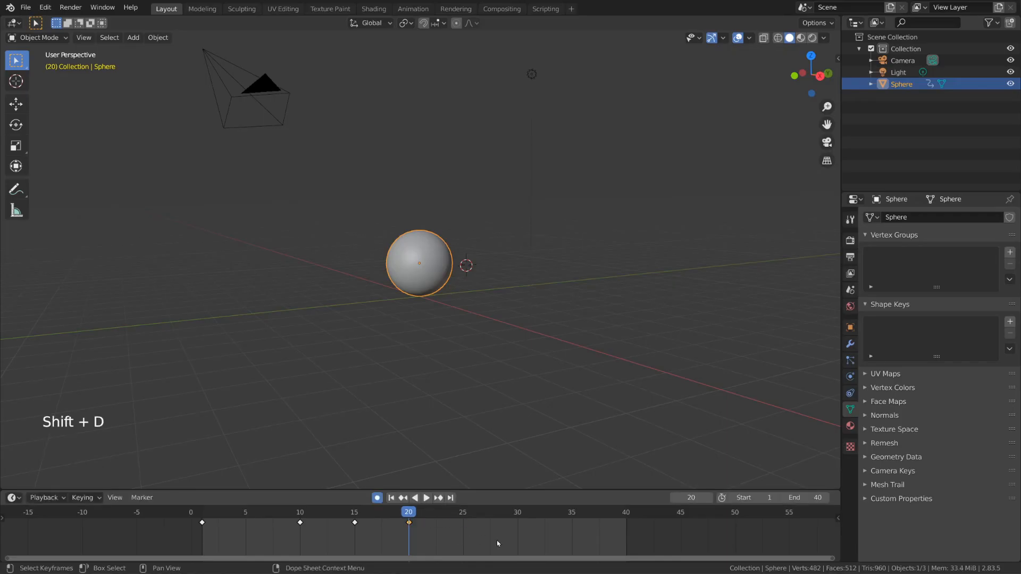
pyautogui.press('space')
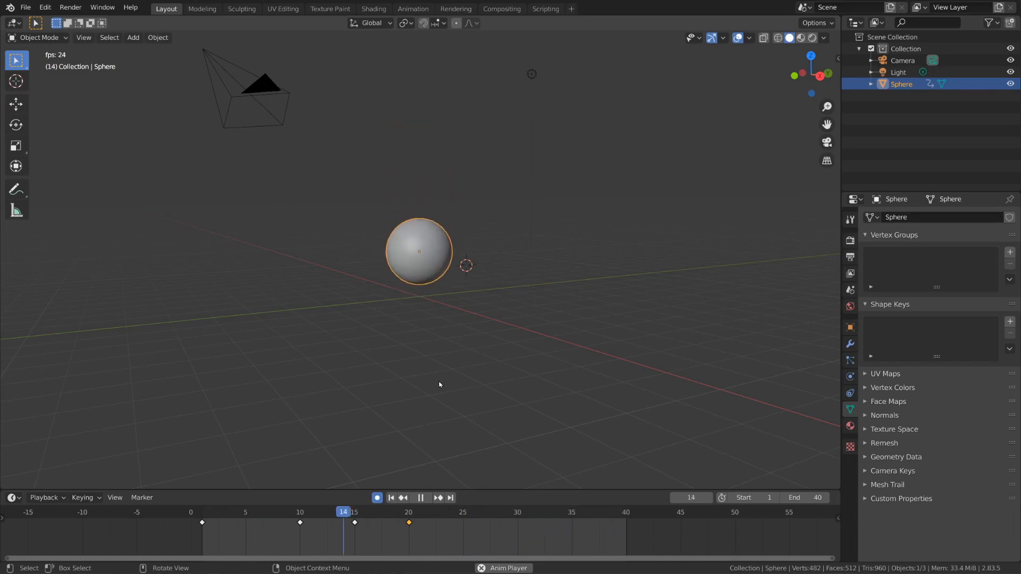
# Step: Set the handle type of the sphere's keyframes at frames 10 and 20 to Vector
pyautogui.click(300, 523)
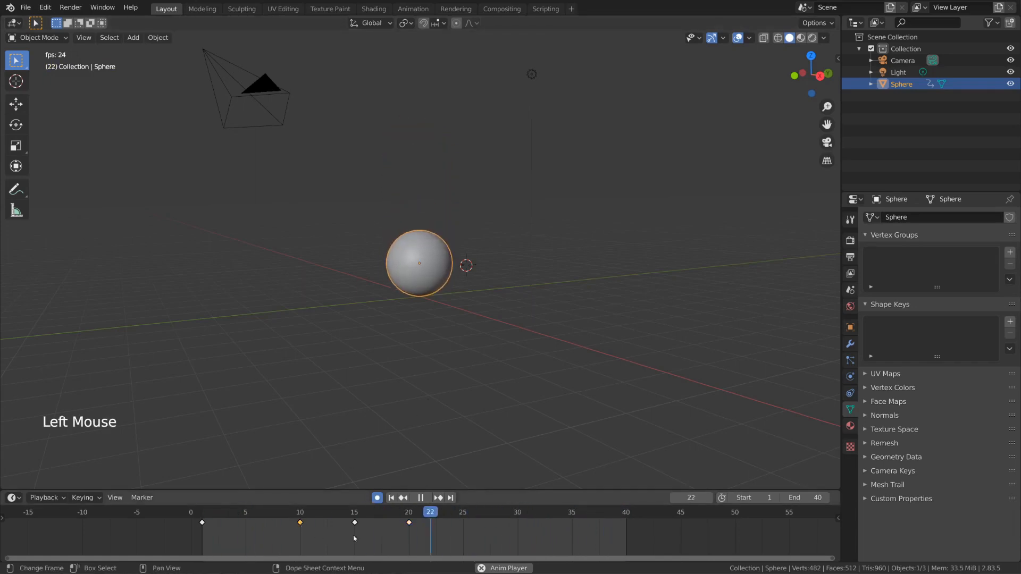
pyautogui.keyDown('shift'); pyautogui.click(409, 523); pyautogui.keyUp('shift')
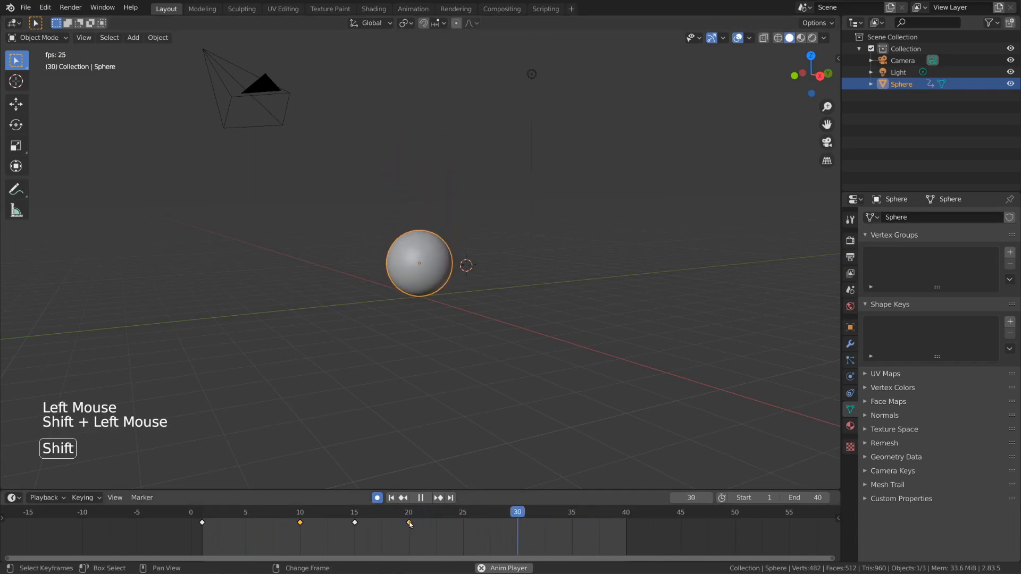
pyautogui.rightClick(410, 524)
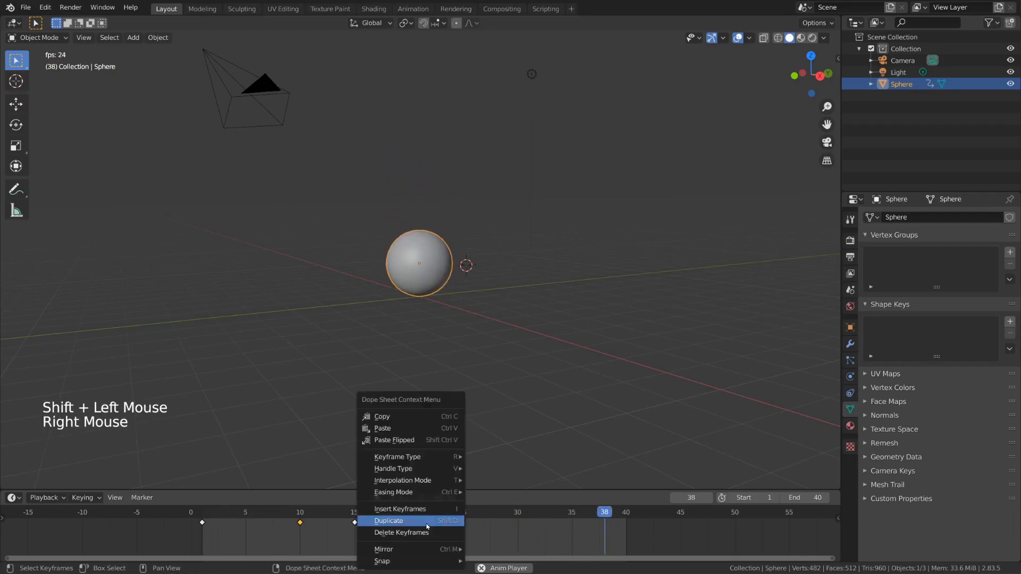
pyautogui.moveTo(433, 468)
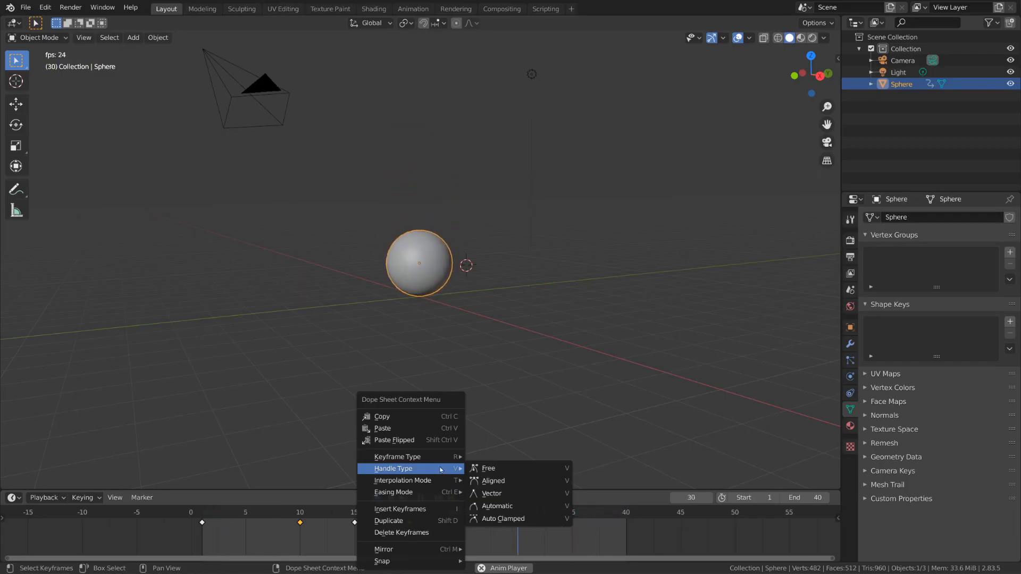
pyautogui.click(508, 494)
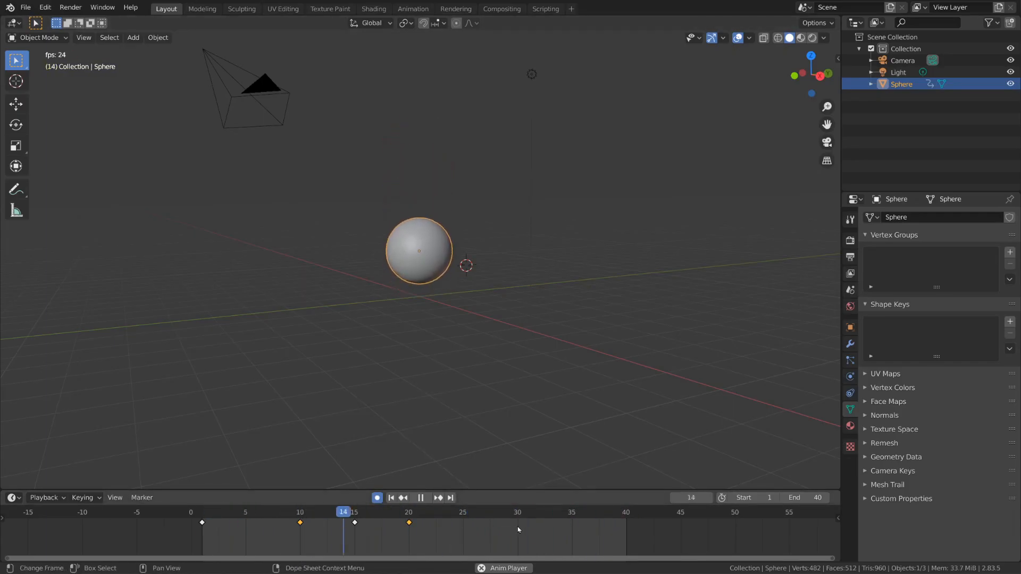
pyautogui.press('v')
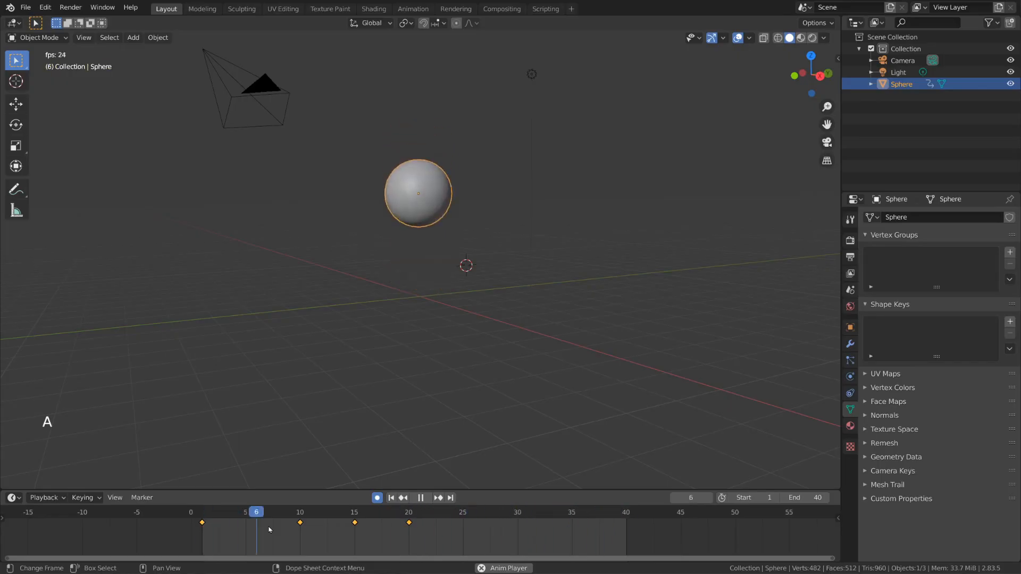
# Step: Scale all keyframes outward from frame 1 until the last one lands on frame 39, and play back the bounce
pyautogui.press('space')
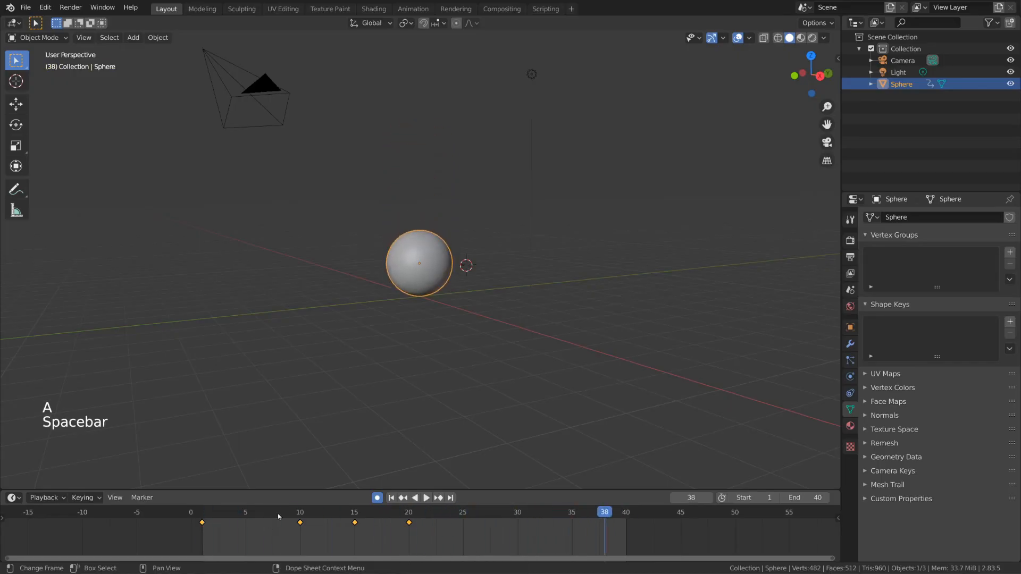
pyautogui.moveTo(278, 516); pyautogui.dragTo(208, 513)
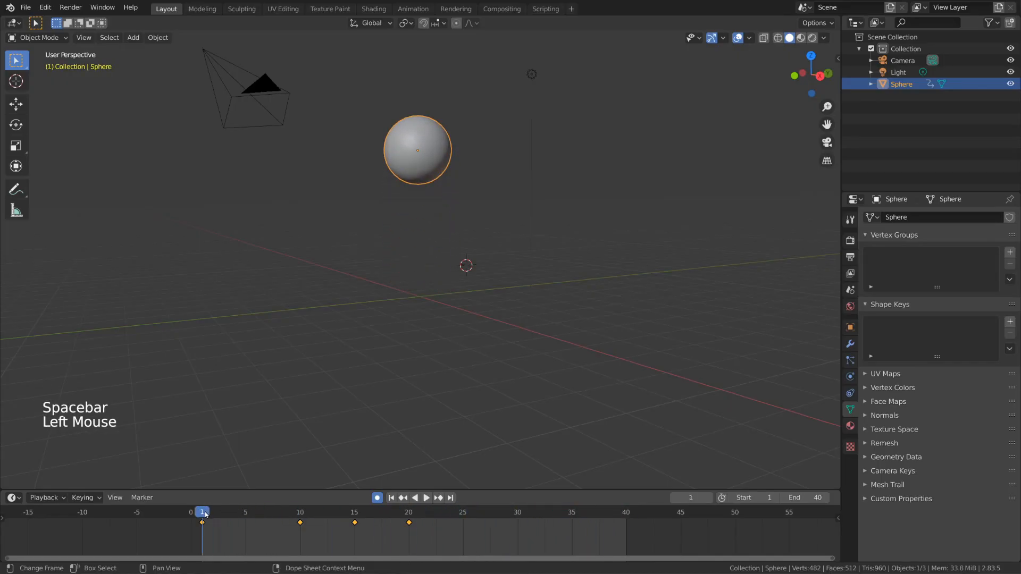
pyautogui.press('s')
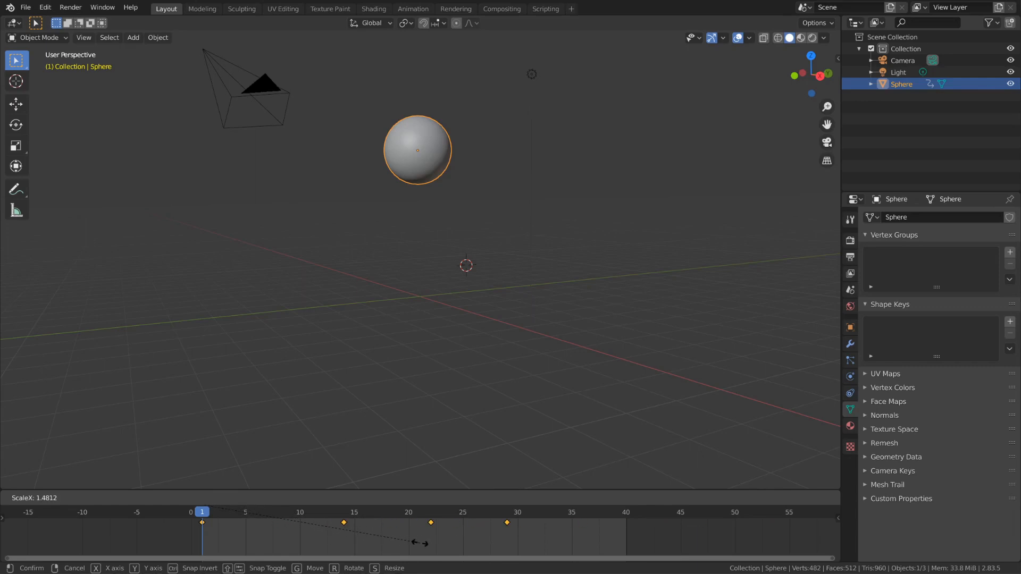
pyautogui.press('Return')
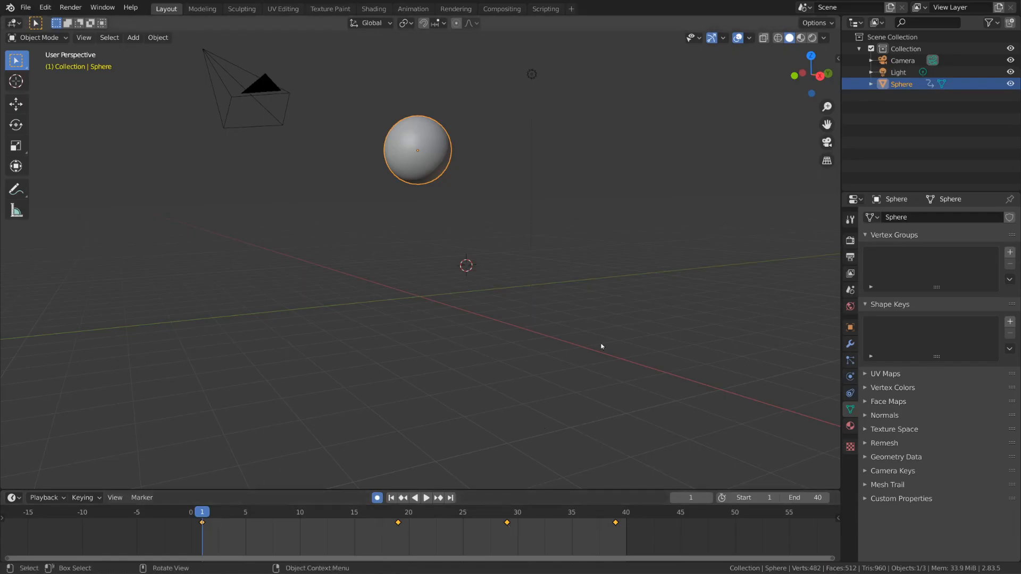
pyautogui.press('space')
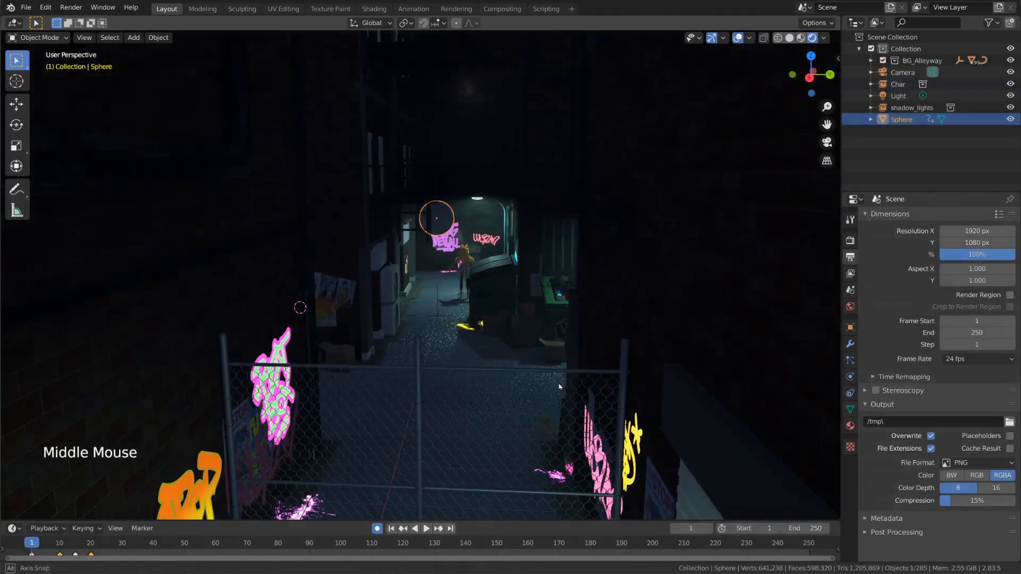
pyautogui.moveTo(559, 387); pyautogui.dragTo(560, 386, button='middle')
pyautogui.press('space')
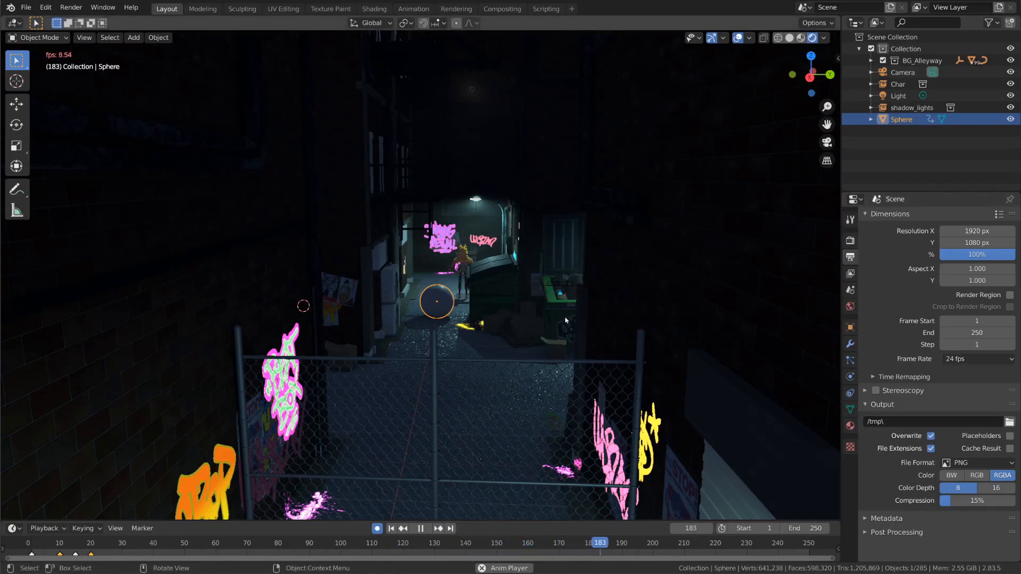
# Step: Stop playback in the alleyway scene and set the playback sync mode to Frame Dropping
pyautogui.moveTo(565, 320); pyautogui.dragTo(564, 321, button='middle')
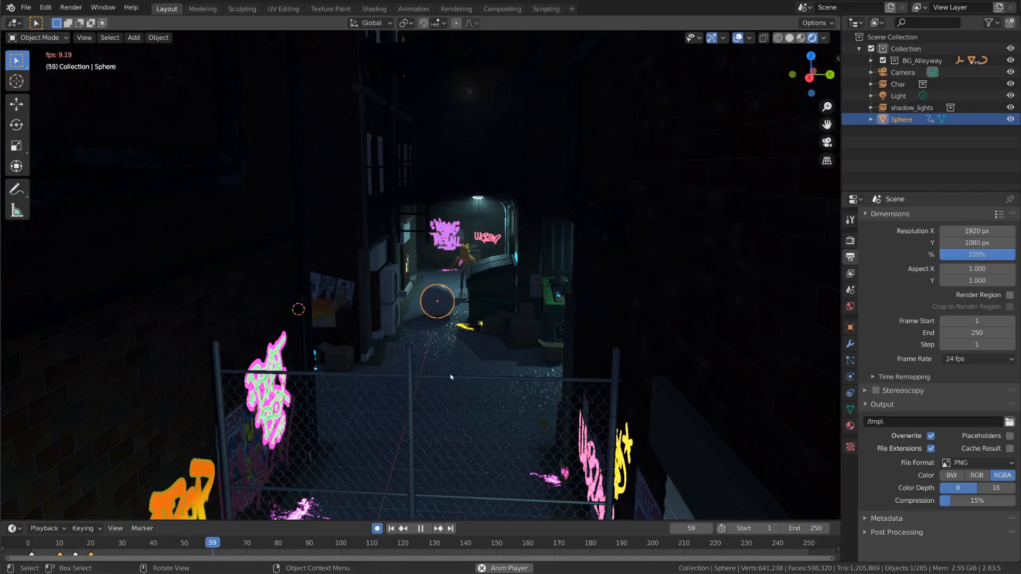
pyautogui.press('space')
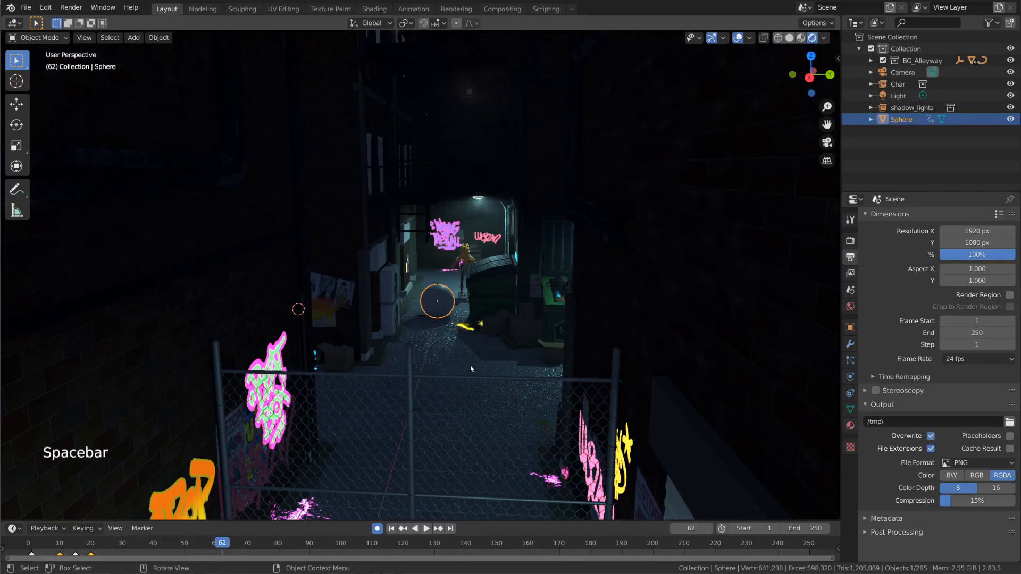
pyautogui.click(58, 530)
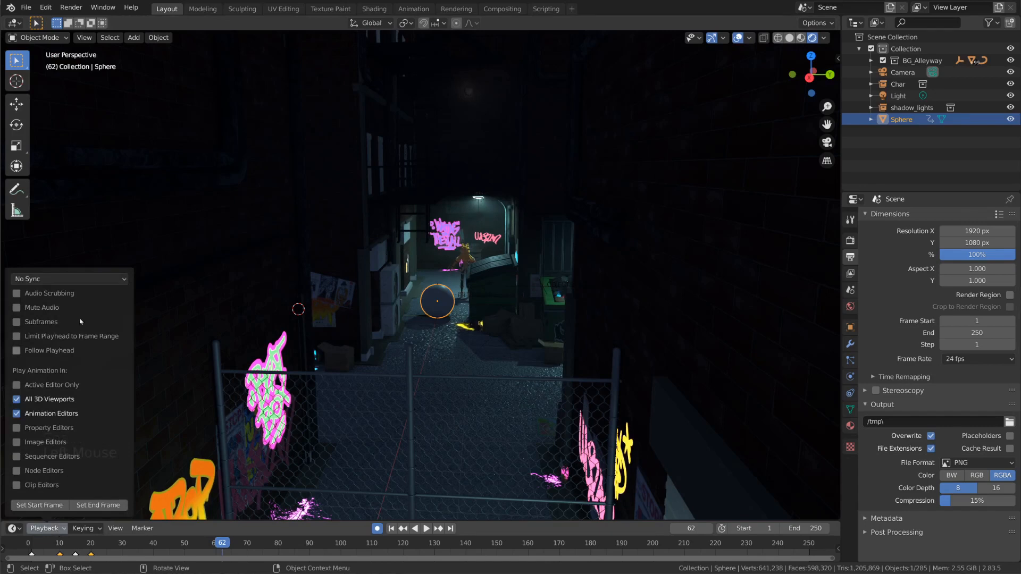
pyautogui.click(80, 279)
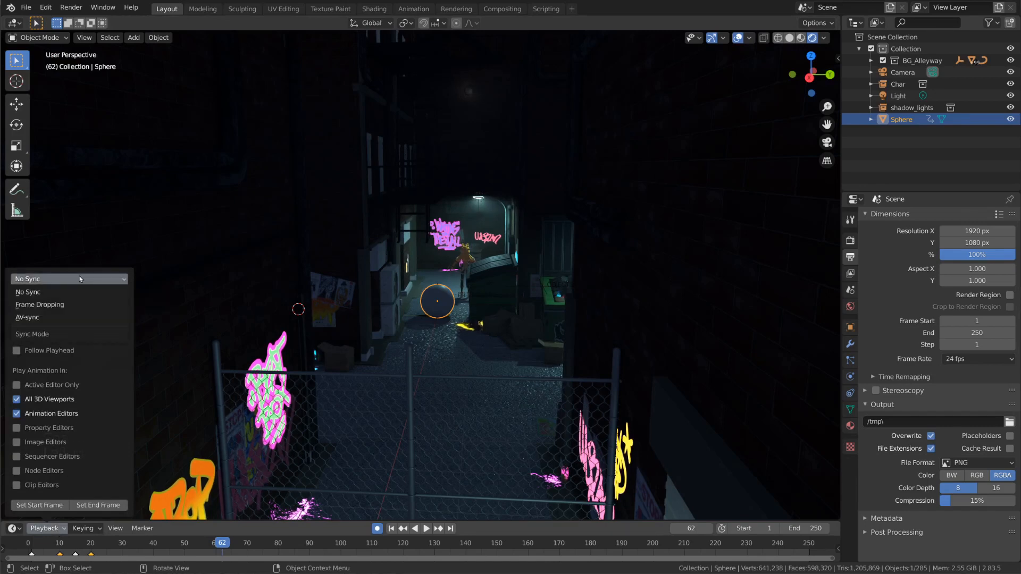
pyautogui.click(71, 305)
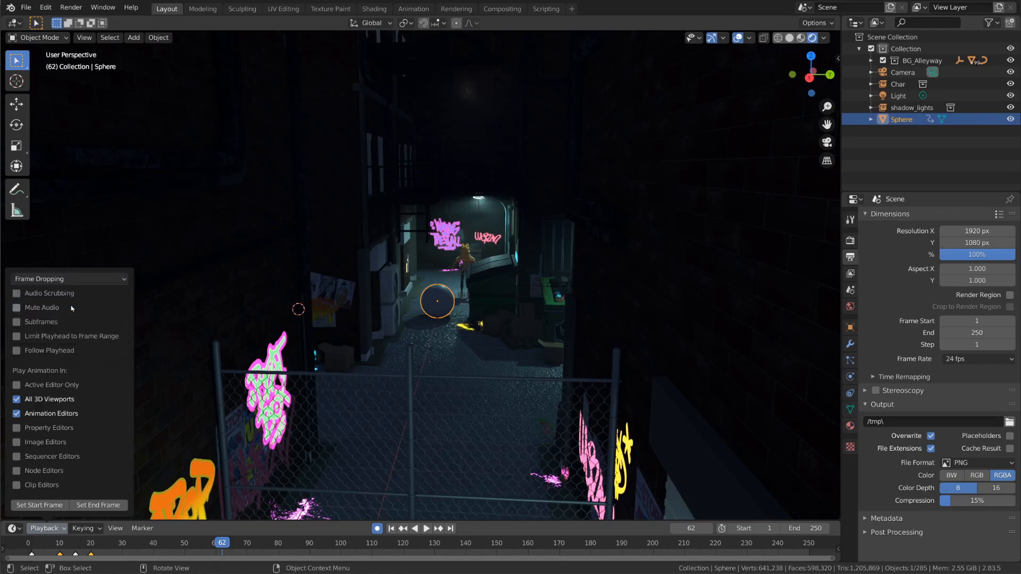
# Step: Play the alleyway animation from its first frame and set the end frame to 40
pyautogui.press('space')
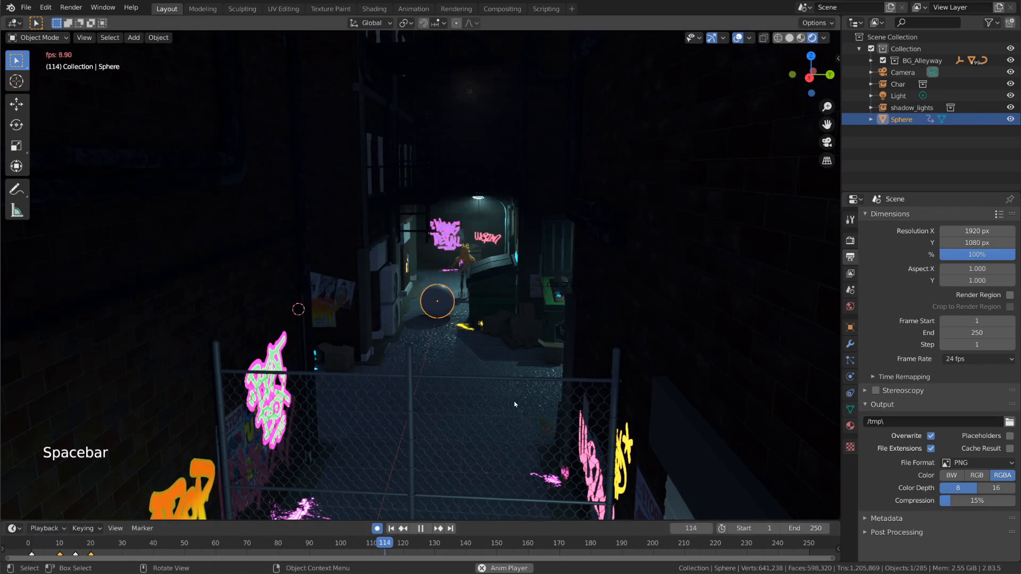
pyautogui.hotkey('shift', 'Left')
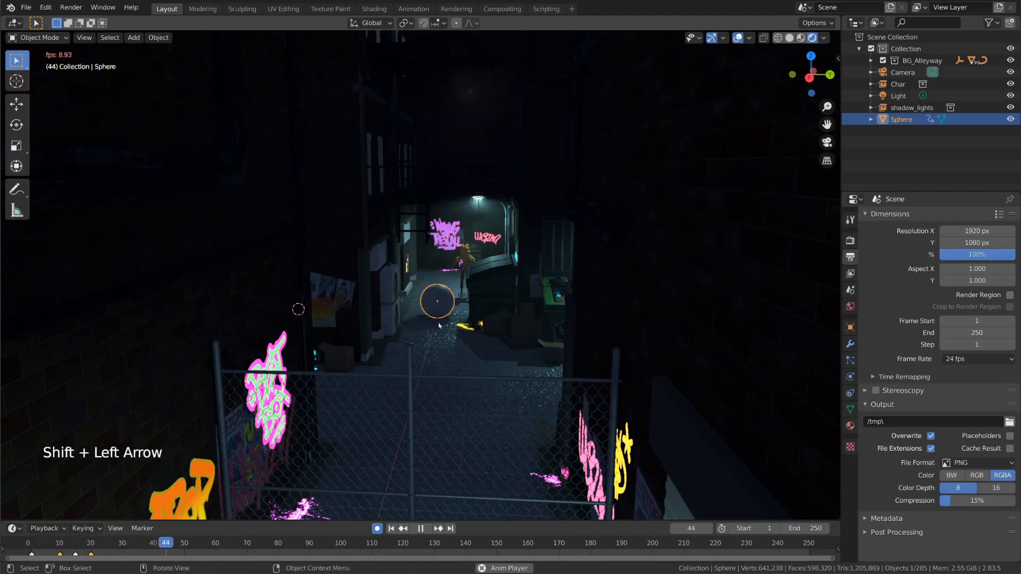
pyautogui.click(811, 530)
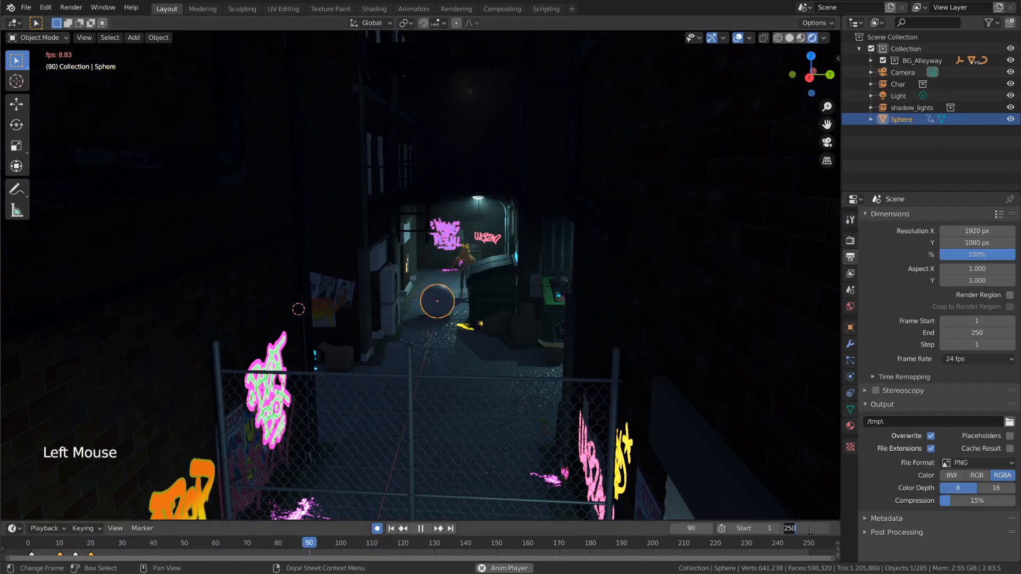
pyautogui.write('40')
pyautogui.press('Return')
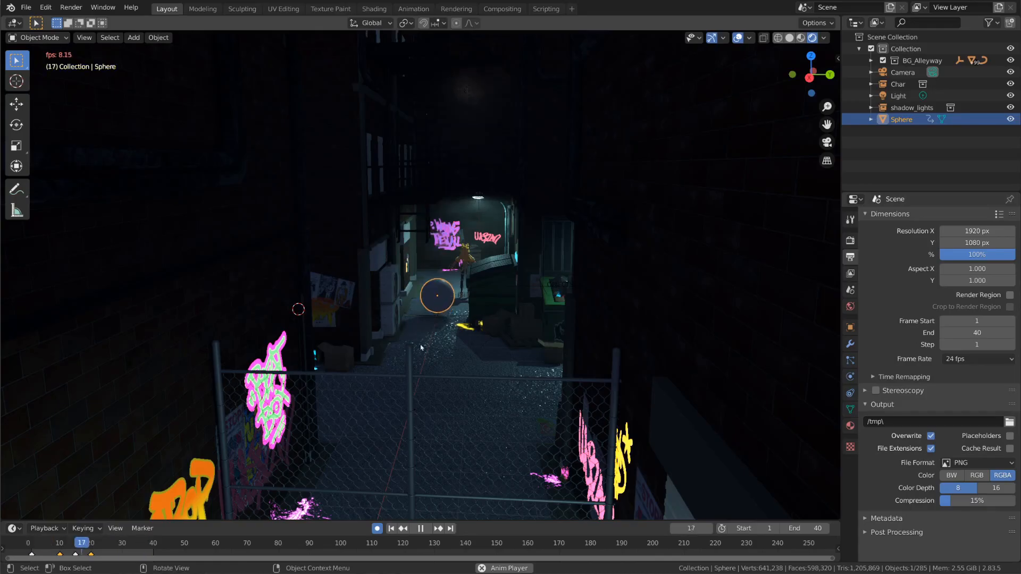
# Step: Set the playback sync mode to AV-sync while the animation plays
pyautogui.click(45, 528)
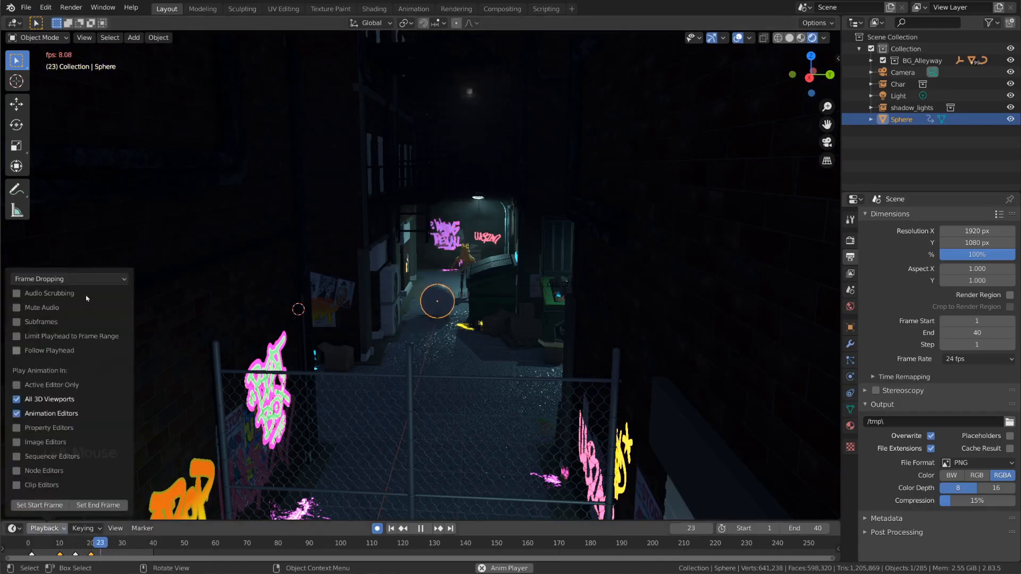
pyautogui.click(85, 279)
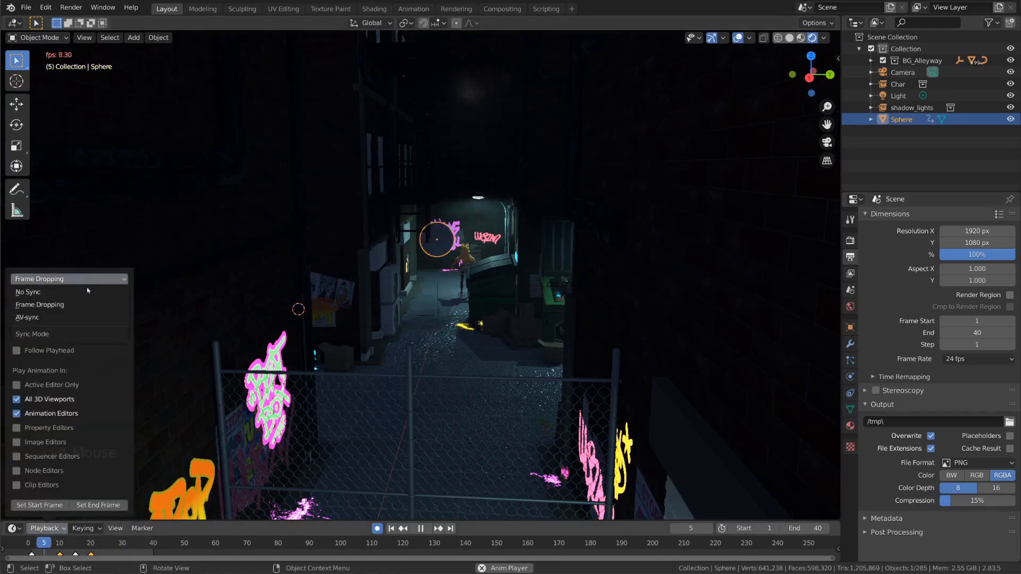
pyautogui.click(78, 319)
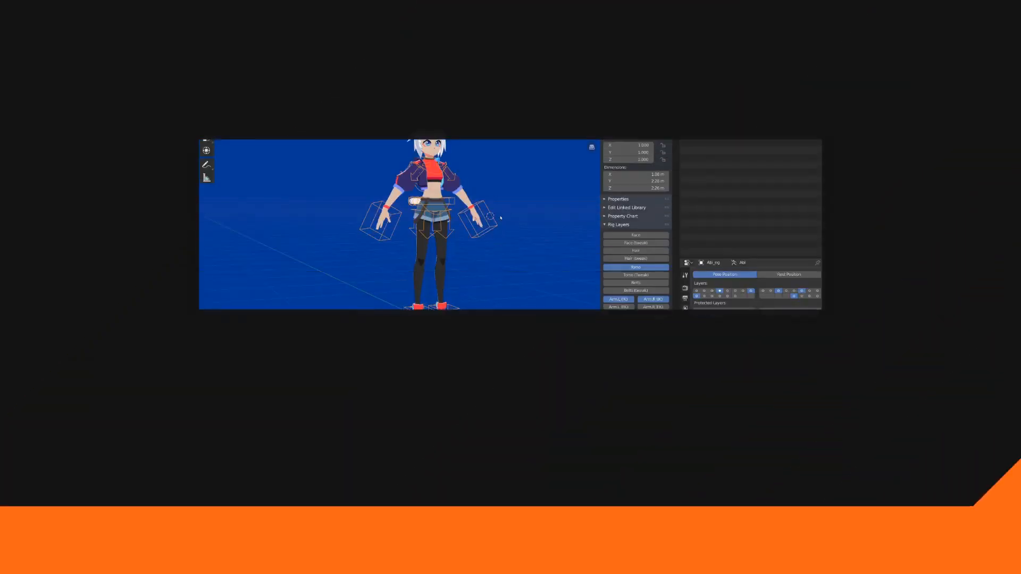
# Step: In Pose Mode, raise the character rig's left hand IK control and rotate it
pyautogui.click(229, 72)
pyautogui.click(227, 95)
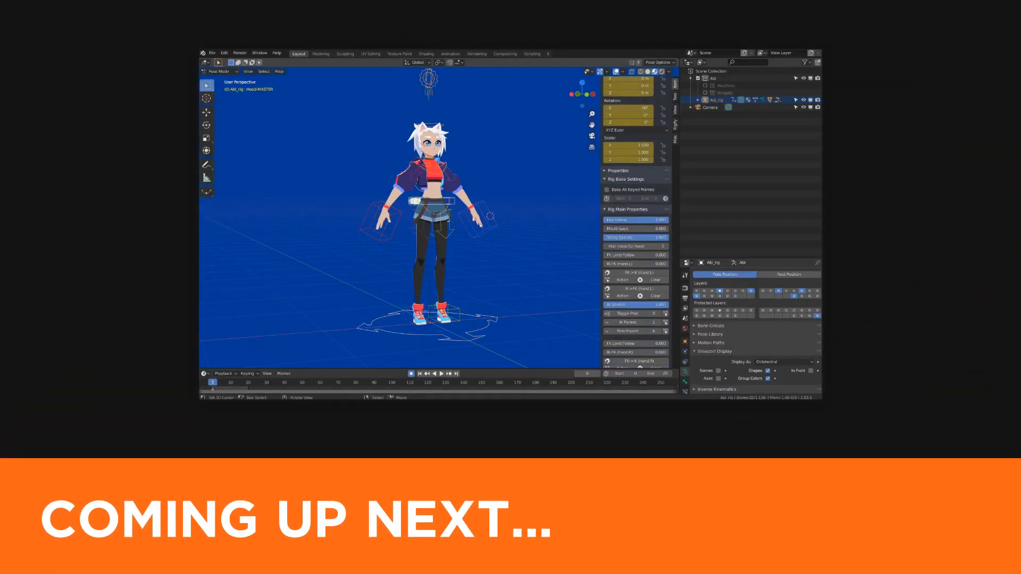
pyautogui.rightClick(490, 228)
pyautogui.press('g')
pyautogui.click(496, 186)
pyautogui.press('r')
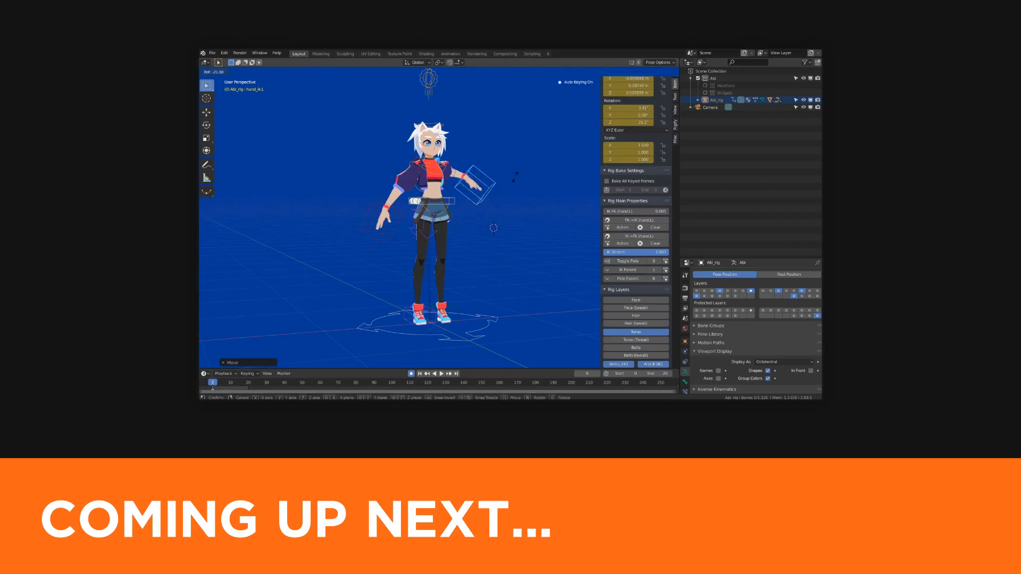